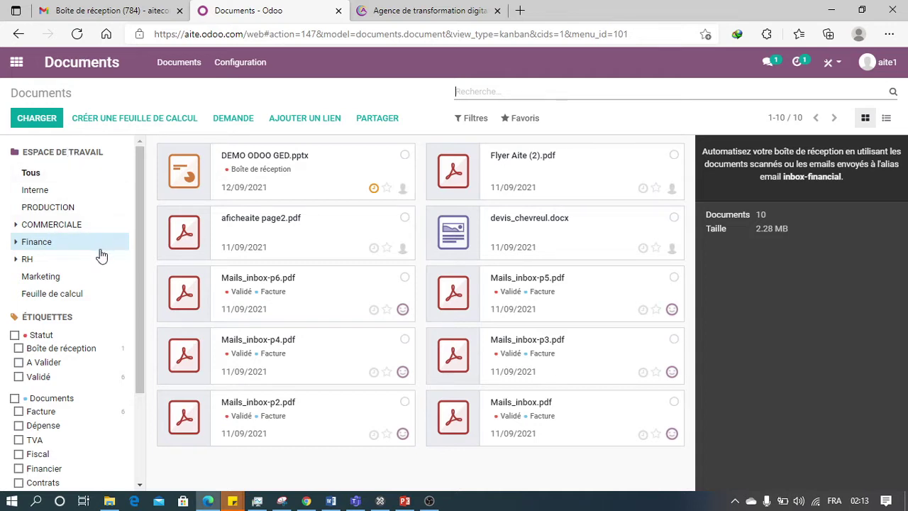
Upload the Excel file ETUDE TECHNOLOGIQUE AU CAMEROUN from the Documents folder PROJET AITE to the Finance workspace
click(37, 118)
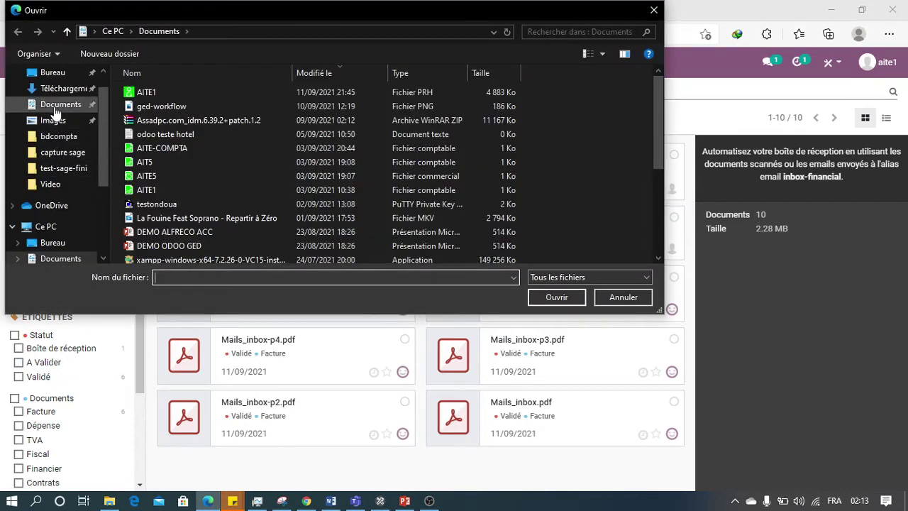
click(57, 107)
scroll(208, 155, down, 3)
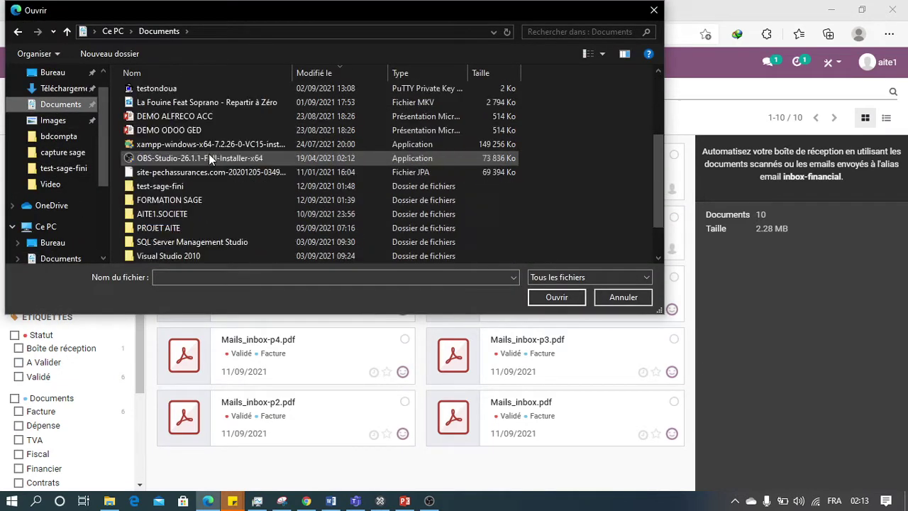
scroll(181, 196, down, 1)
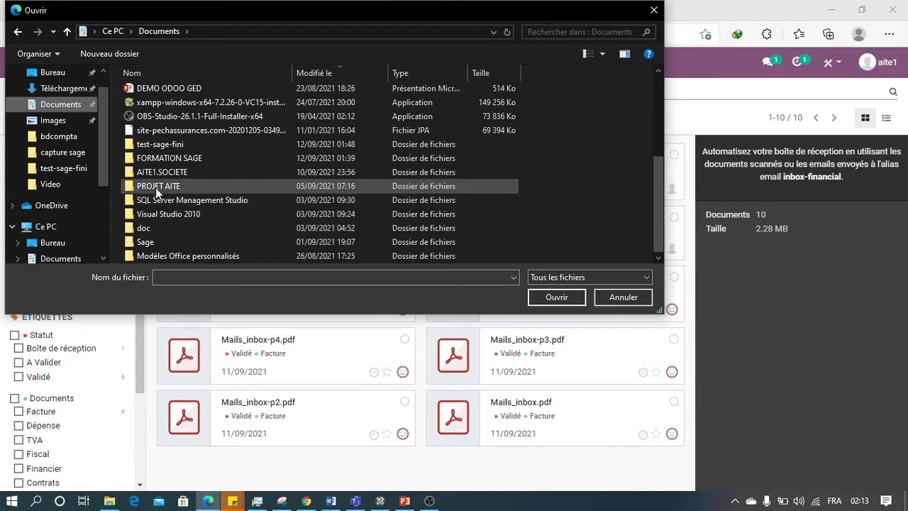
double_click(156, 187)
scroll(156, 186, down, 8)
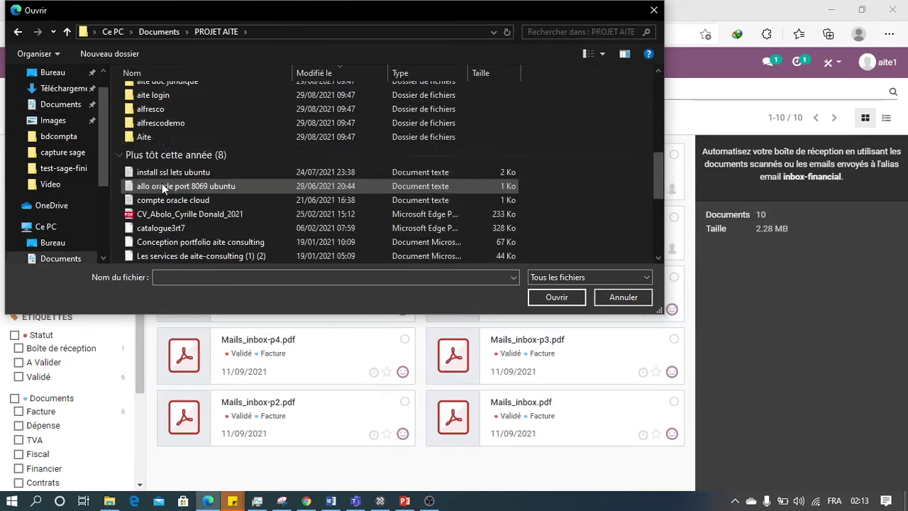
scroll(162, 183, down, 2)
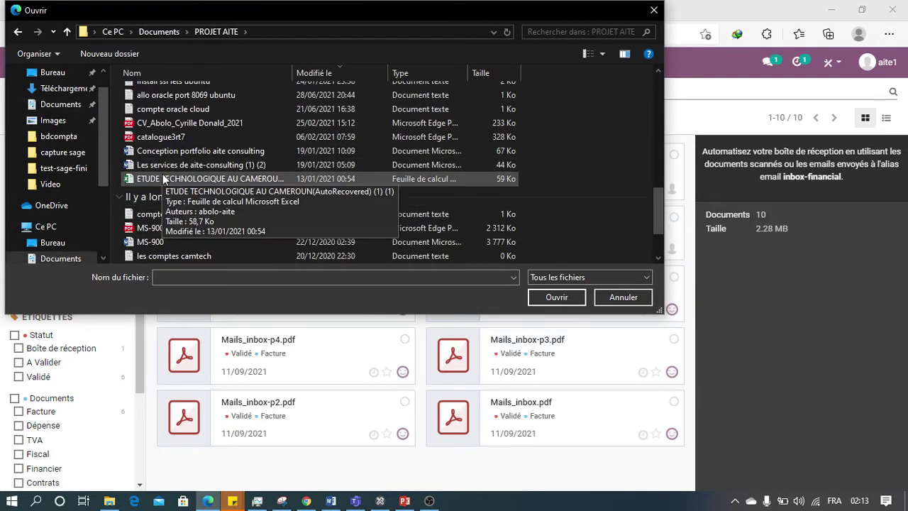
double_click(162, 178)
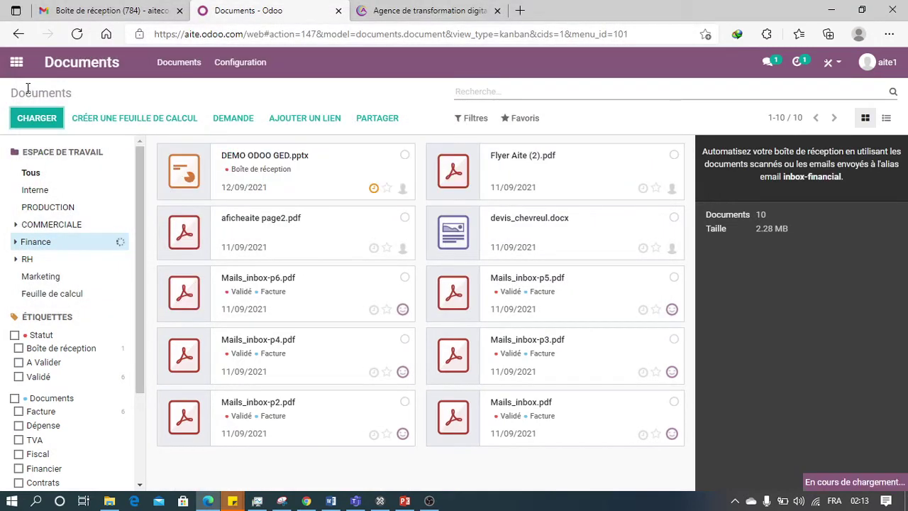
Upload the Word document MS-900 from the PROJET AITE folder to the Finance workspace
click(48, 119)
scroll(178, 184, down, 3)
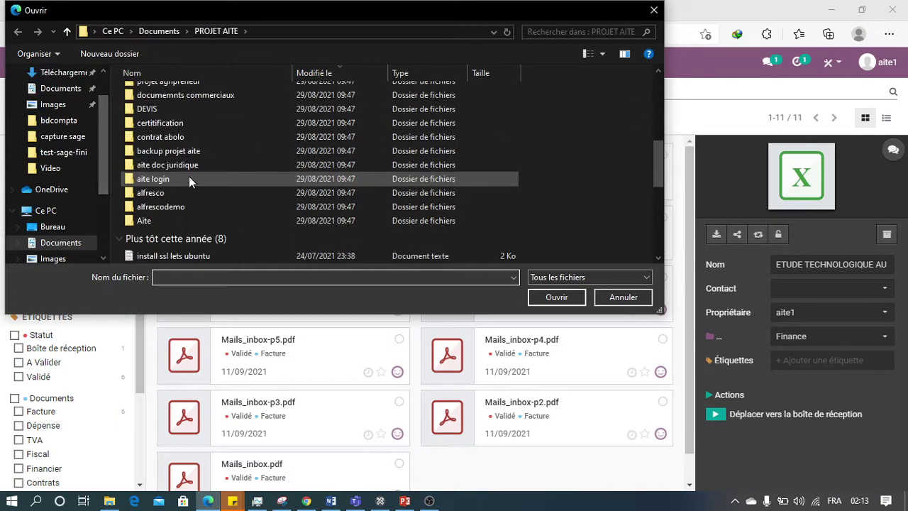
scroll(188, 176, down, 5)
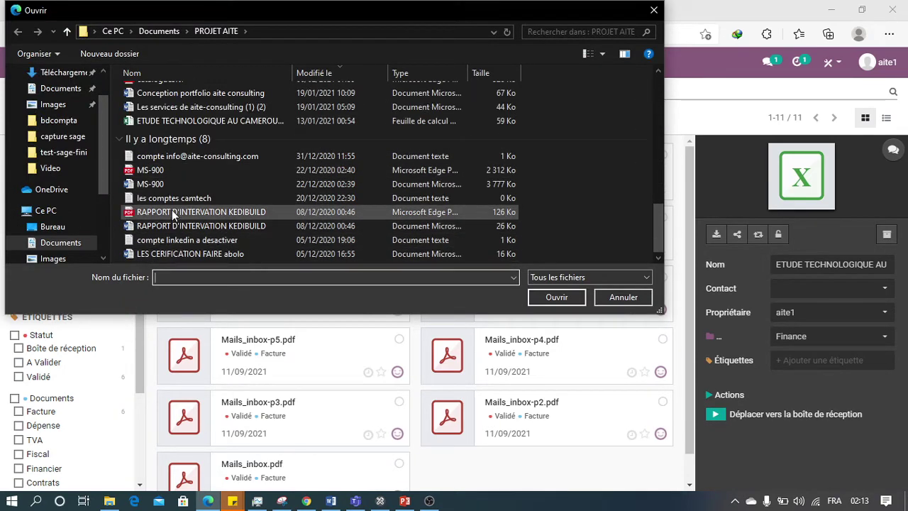
double_click(170, 184)
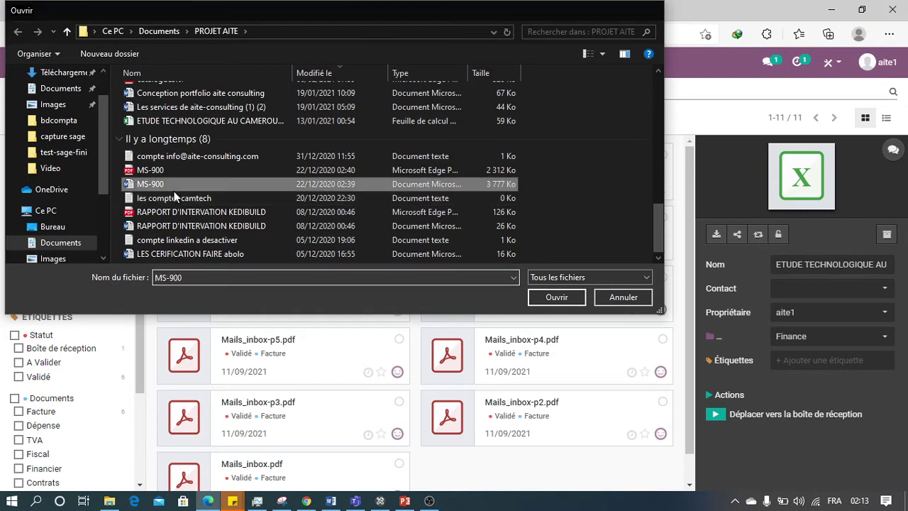
Upload the PDF version of FORMATION ODOO from the formation odoo subfolder of PROJET AITE to the Finance workspace
click(37, 118)
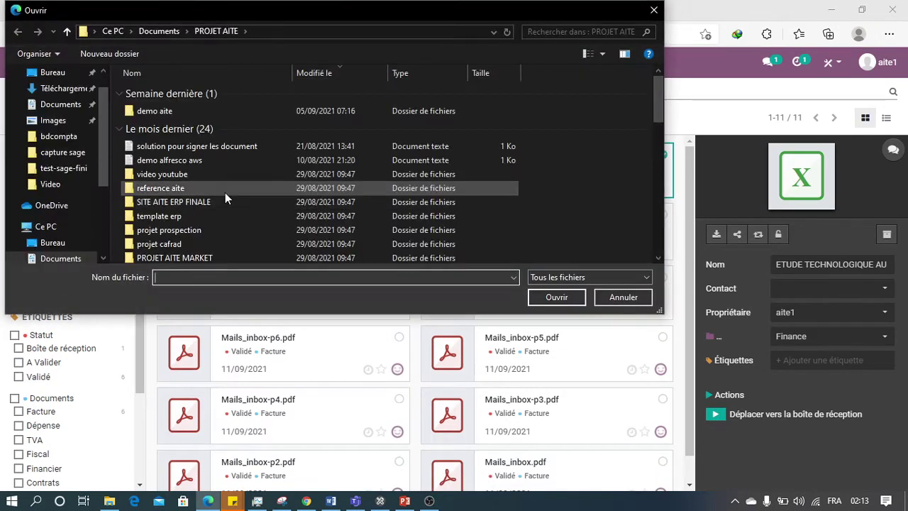
scroll(225, 192, down, 8)
scroll(227, 196, down, 4)
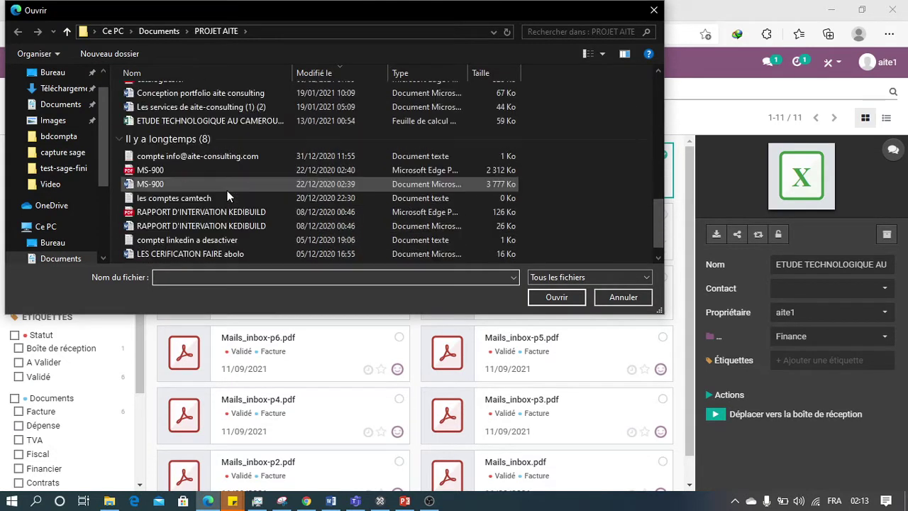
scroll(227, 195, up, 10)
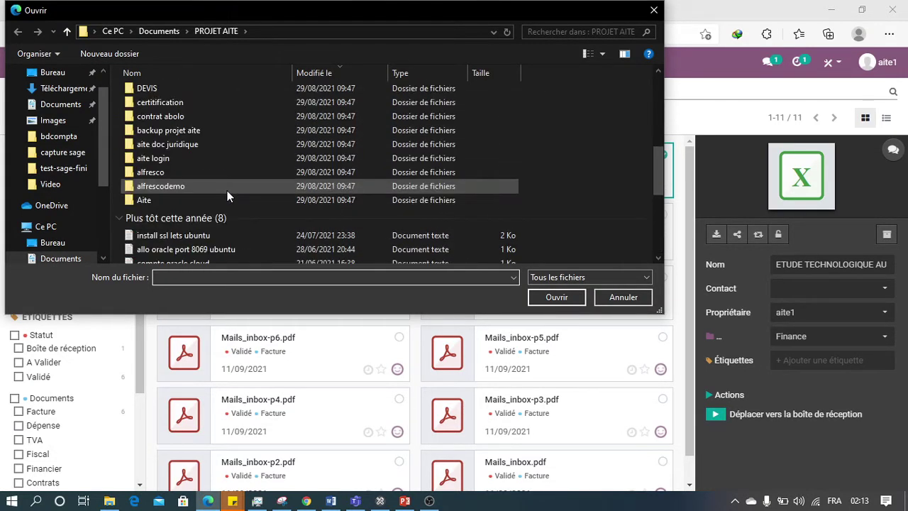
scroll(213, 192, up, 5)
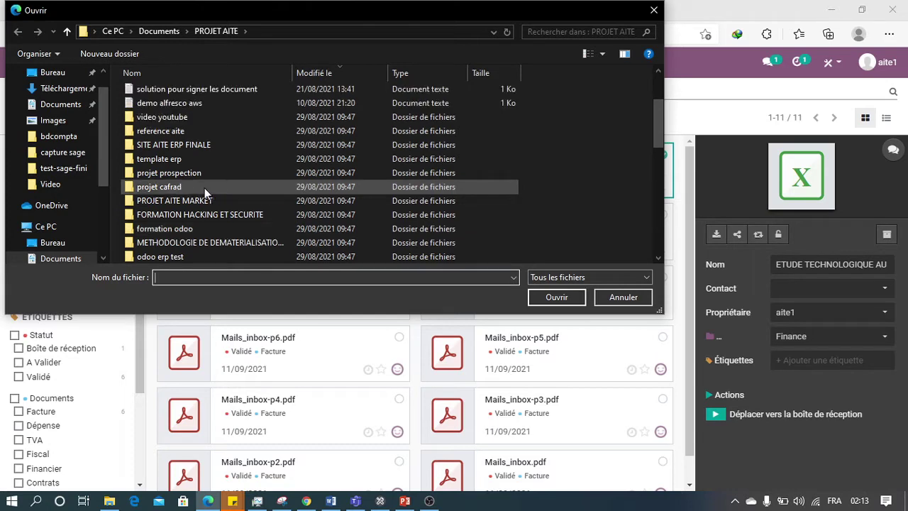
scroll(193, 191, down, 1)
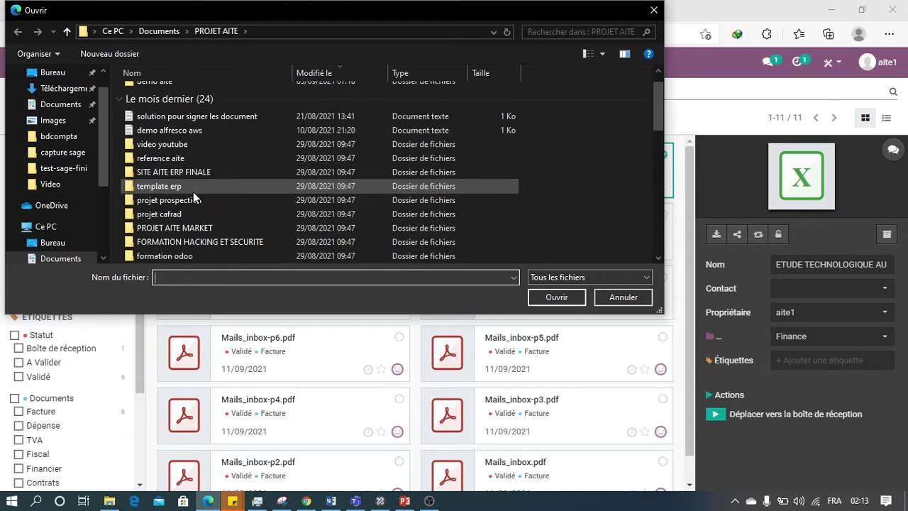
scroll(193, 202, down, 1)
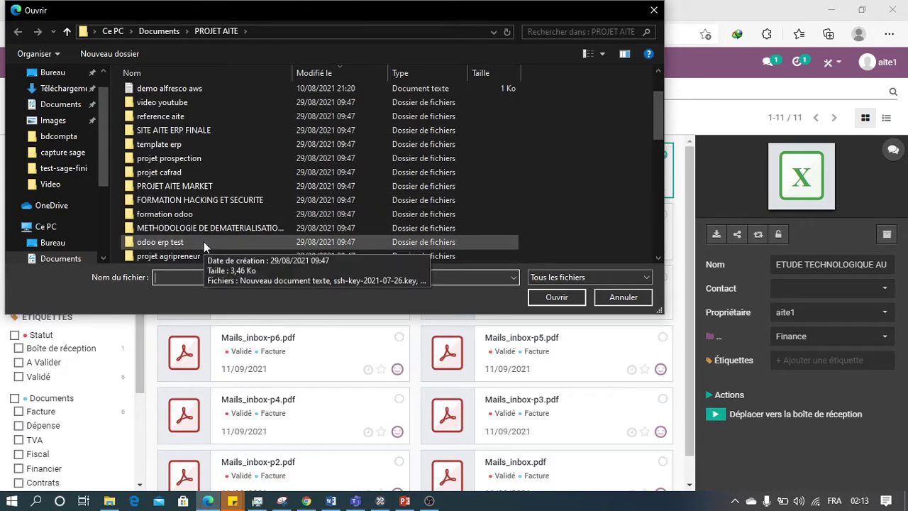
double_click(173, 213)
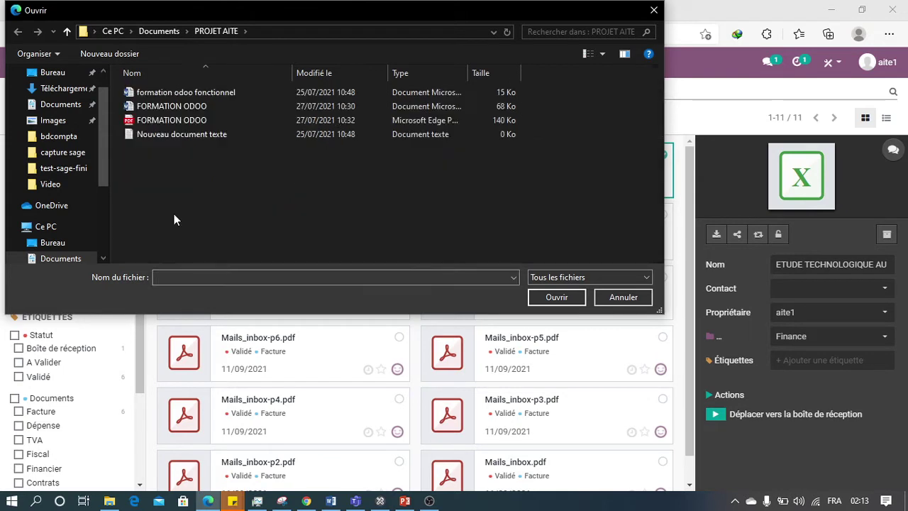
double_click(160, 120)
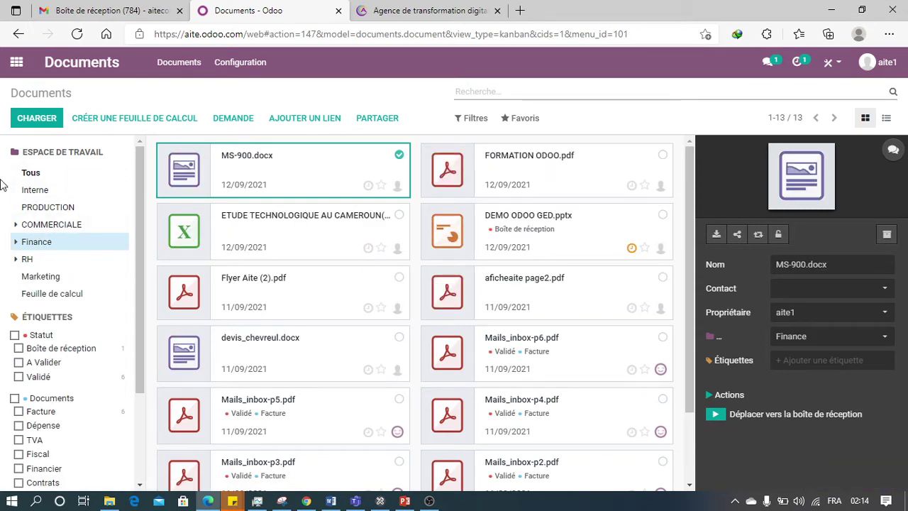
View the Fortigate port forwarding video in the PRODUCTION workspace and the DOSSIERS CLIENTS folder under COMMERCIALE
click(32, 209)
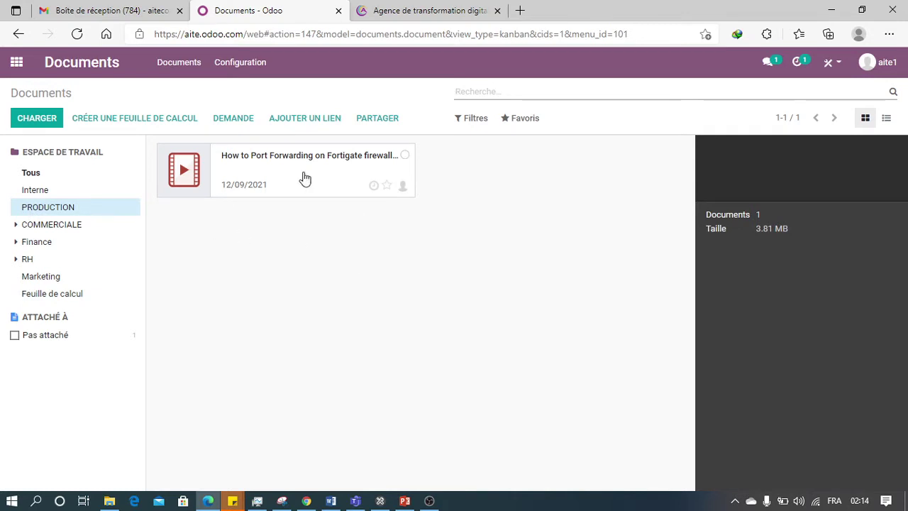
click(279, 179)
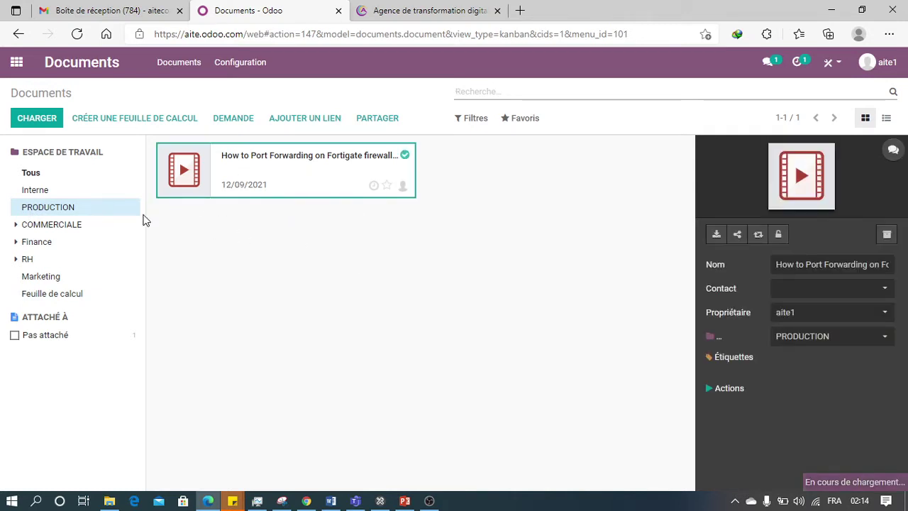
click(47, 228)
click(75, 242)
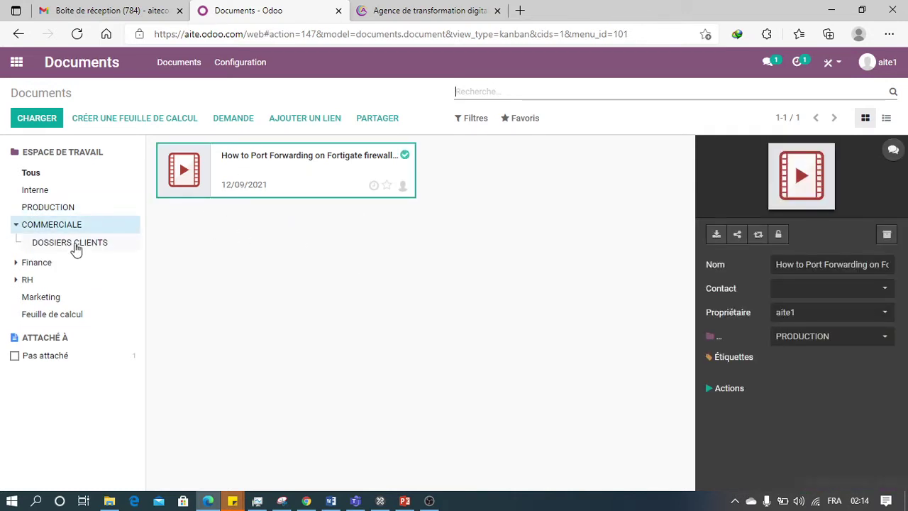
Expand the Finance workspace, view its Factures Fournisseurs folder and look through the documents stored in Finance itself
click(48, 268)
click(53, 287)
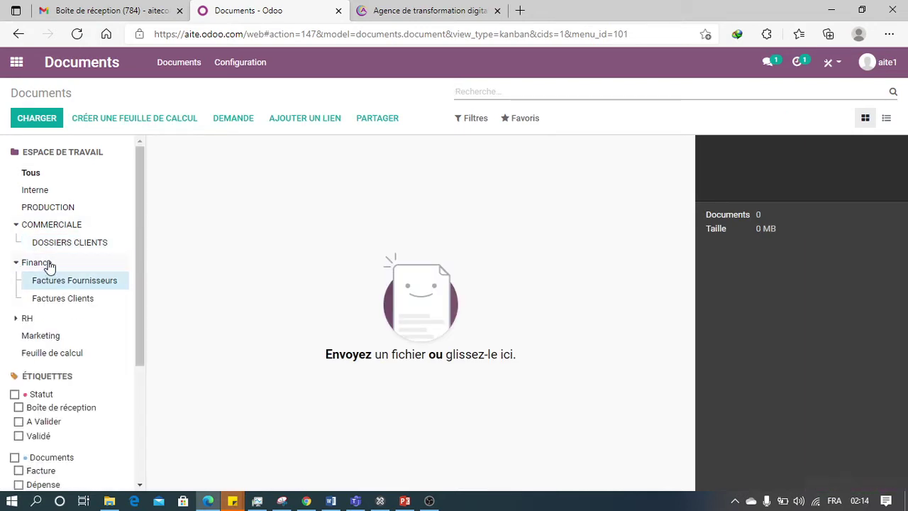
click(48, 264)
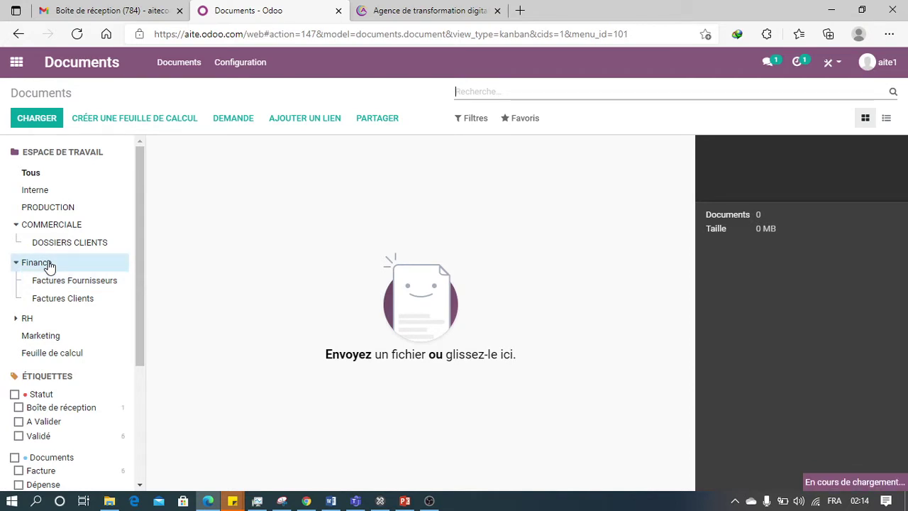
scroll(351, 235, down, 2)
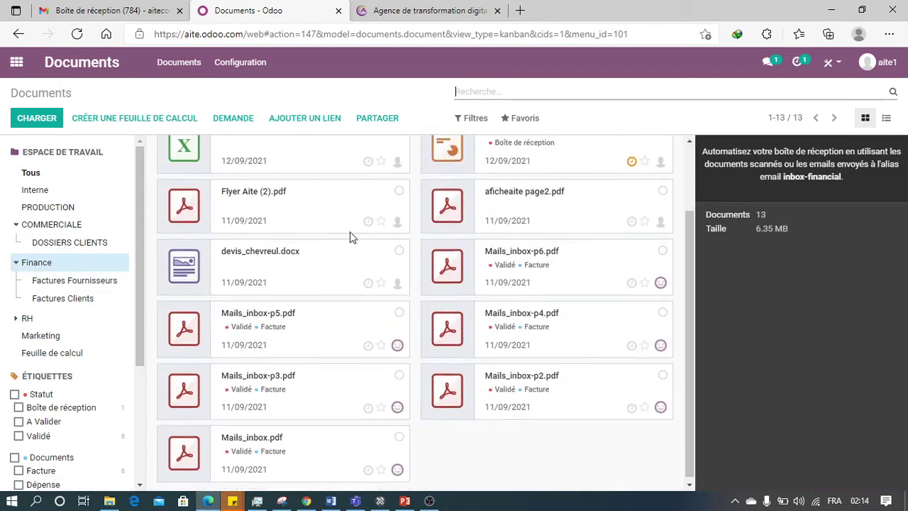
scroll(350, 234, up, 2)
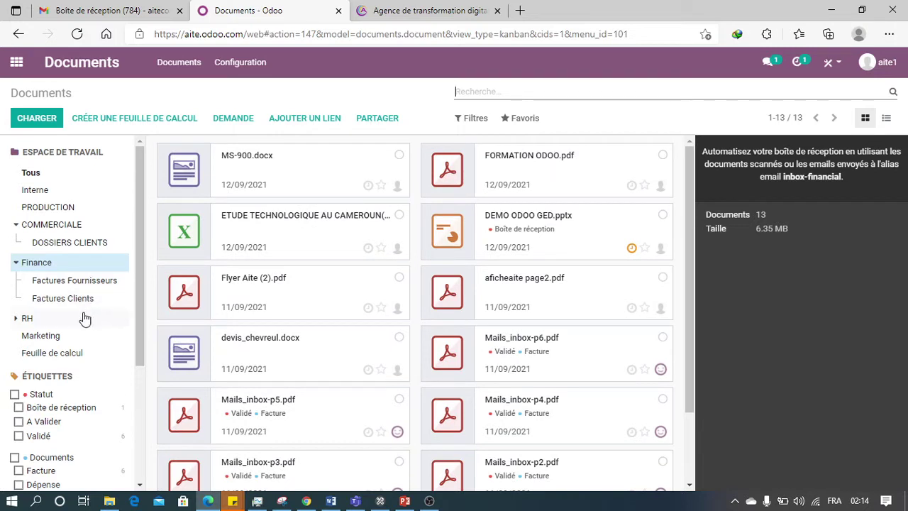
scroll(60, 327, down, 1)
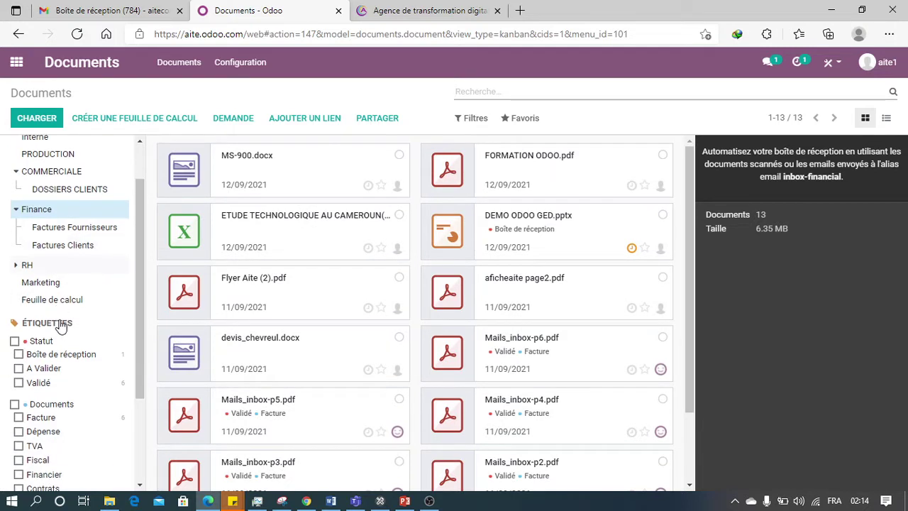
Browse the Paie folder under RH, the Marketing workspace and the DOSSIERS CLIENTS folder
click(25, 264)
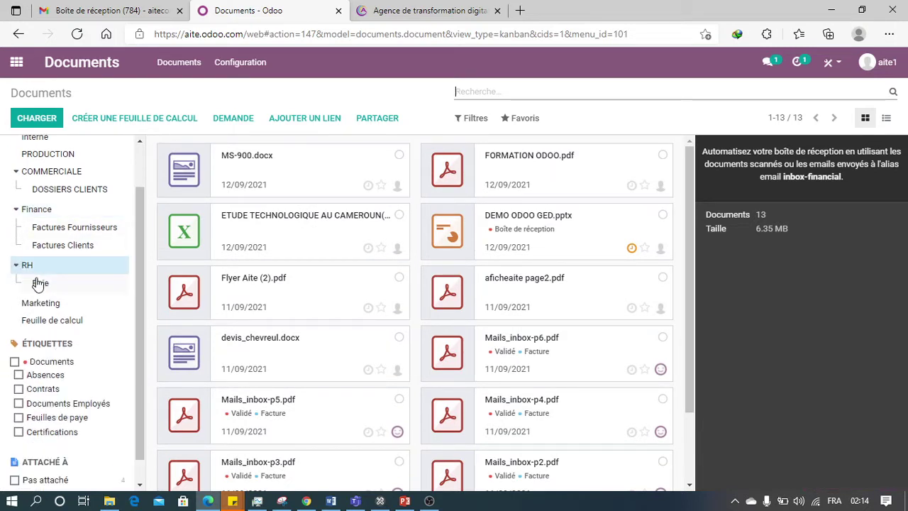
click(40, 283)
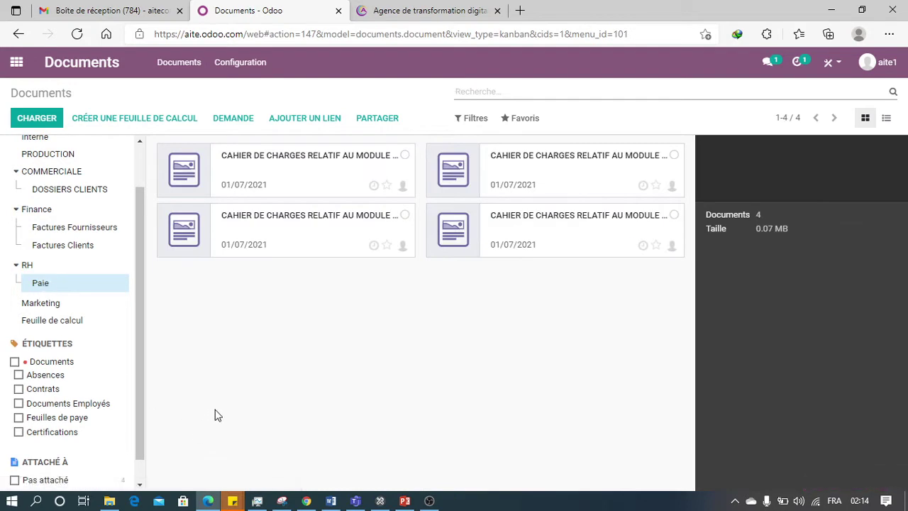
click(37, 307)
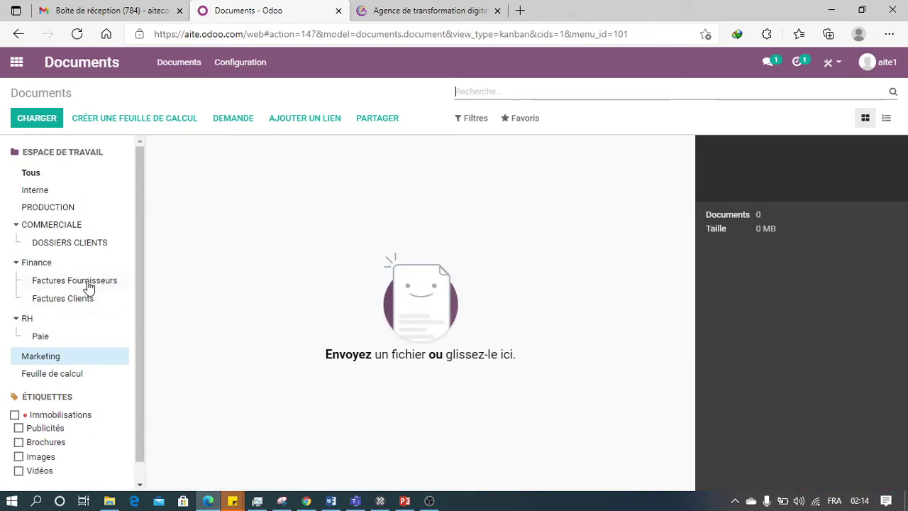
click(74, 245)
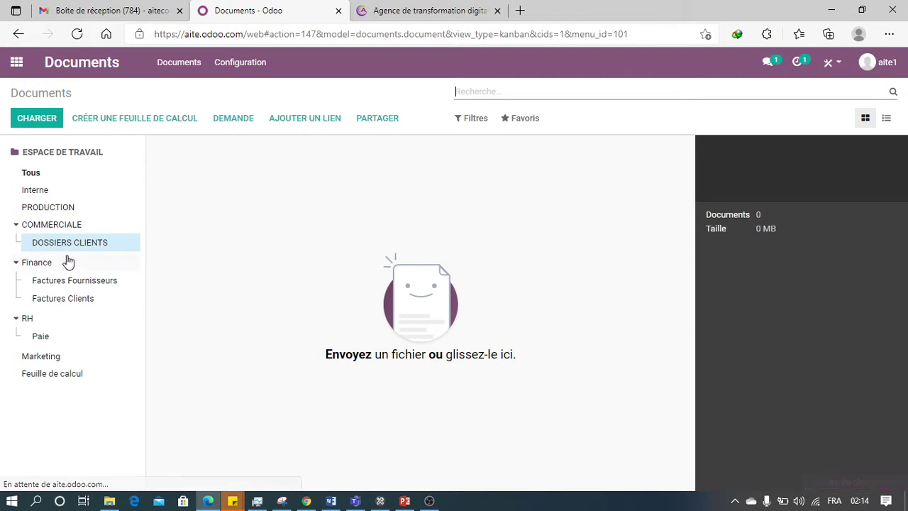
Show the details of MS-900.docx in the Finance workspace and briefly consult the GED overview slide in PowerPoint
click(41, 263)
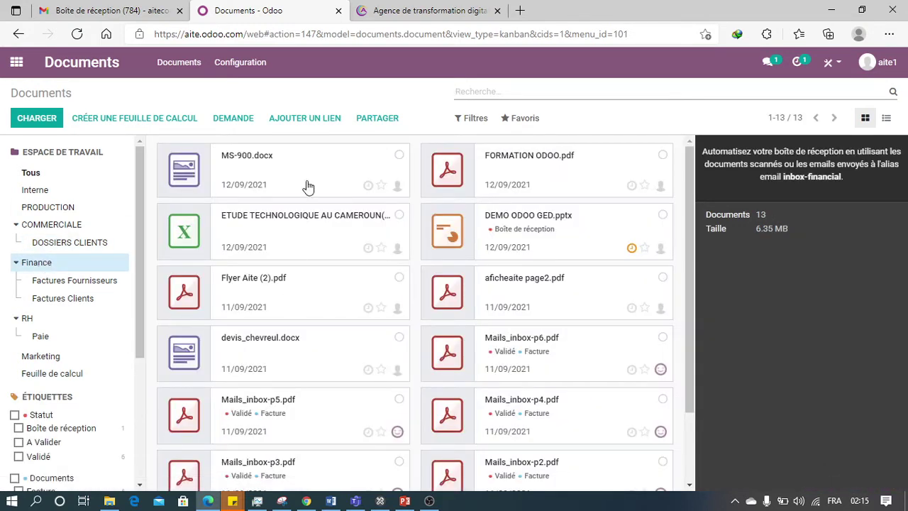
click(301, 164)
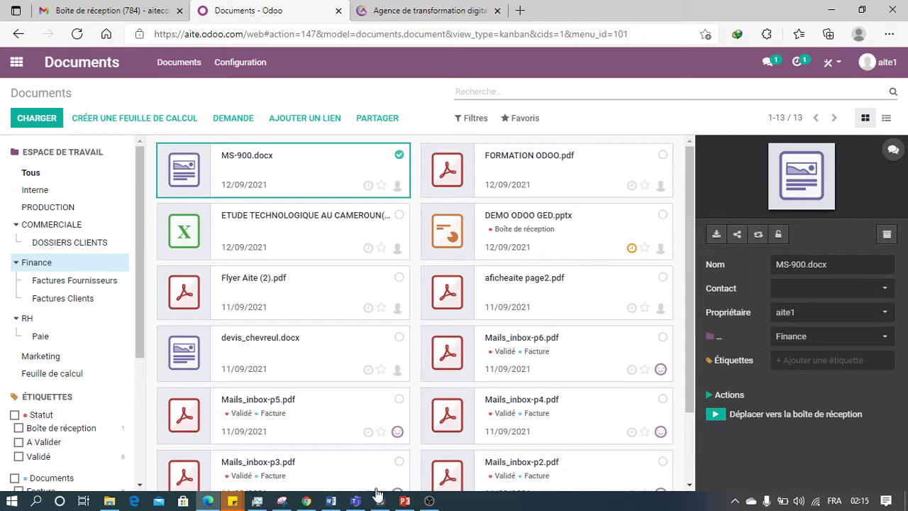
click(404, 501)
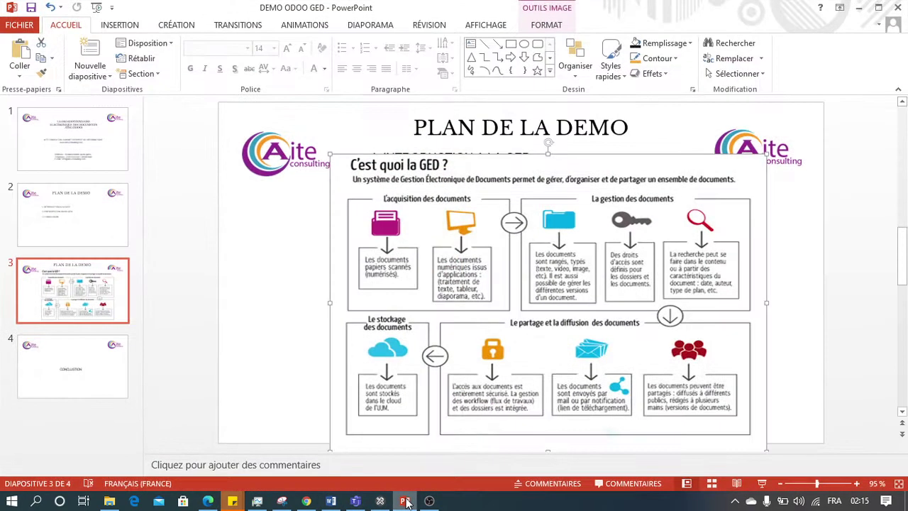
click(404, 501)
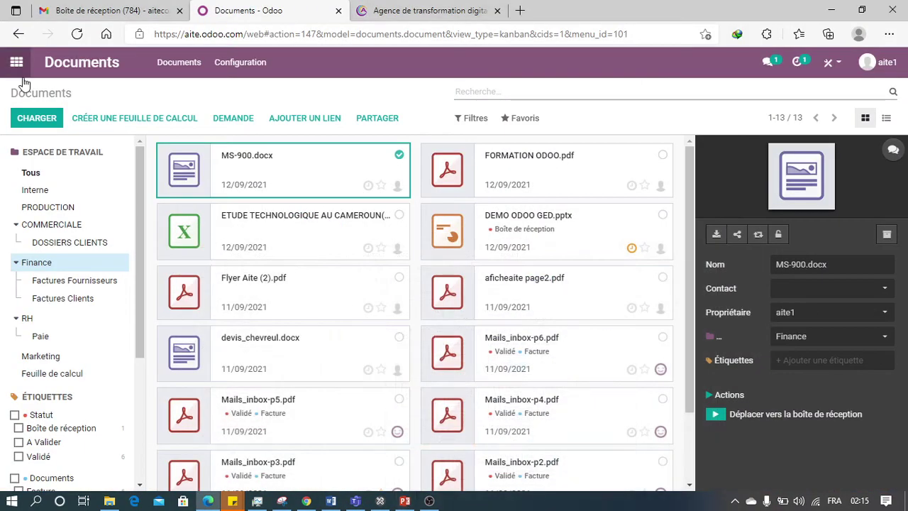
Start a new message in Gmail, and open the Finance workspace's Inbox Financial share from Shares & Emails in Odoo
click(78, 8)
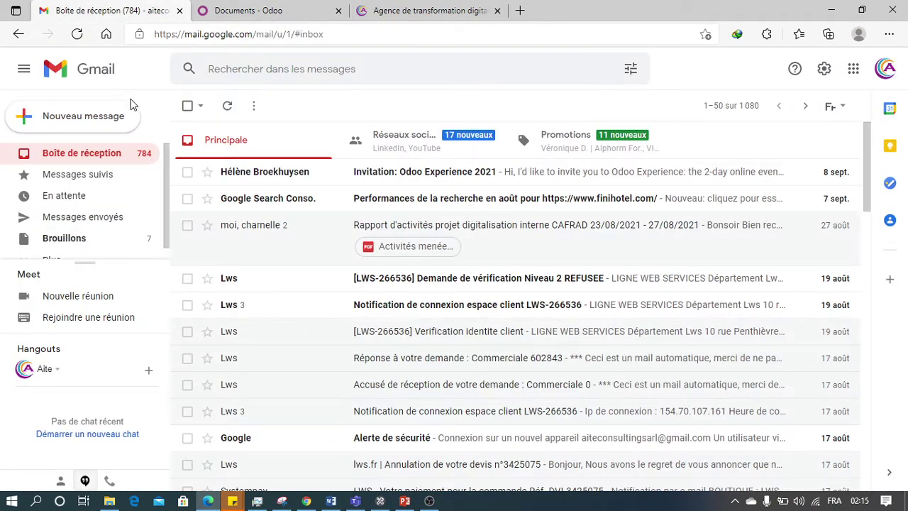
click(100, 121)
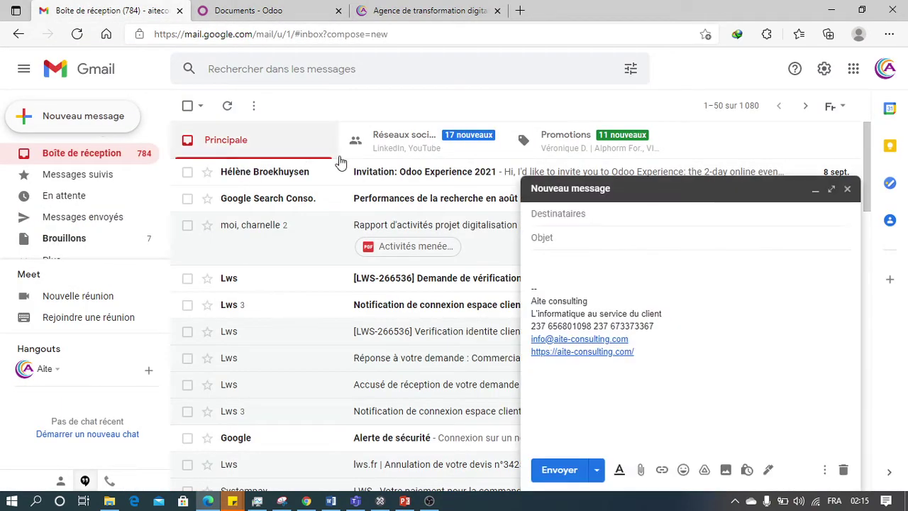
click(284, 7)
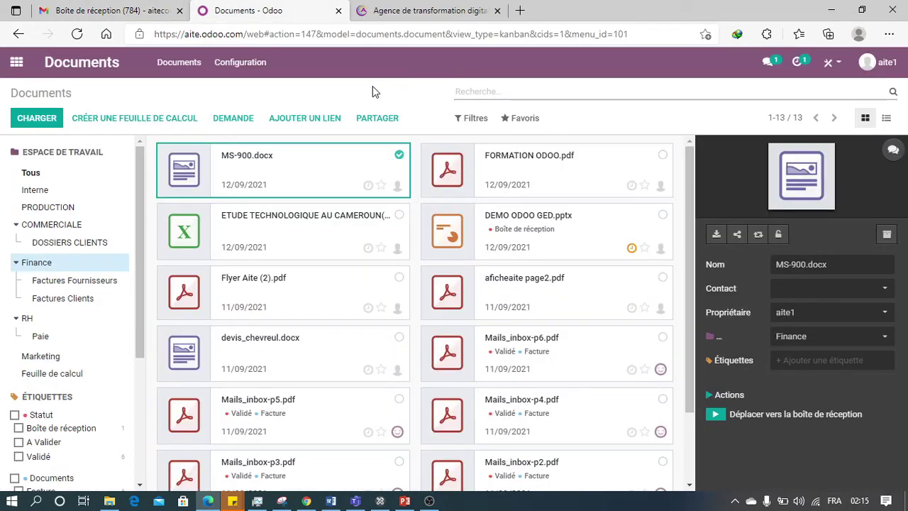
click(244, 64)
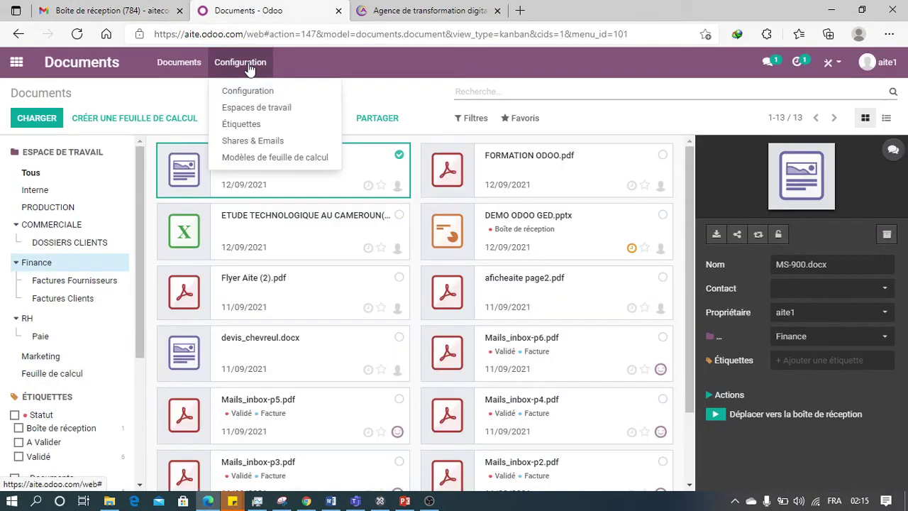
click(258, 141)
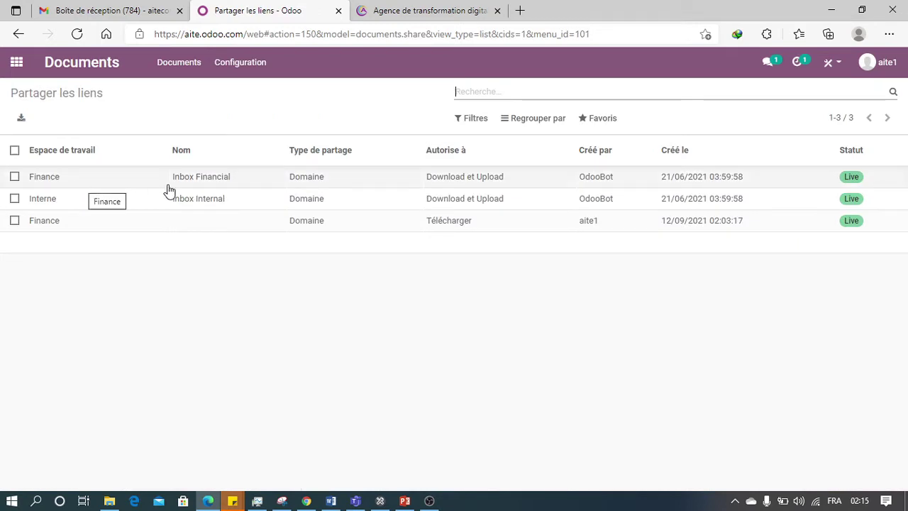
click(82, 182)
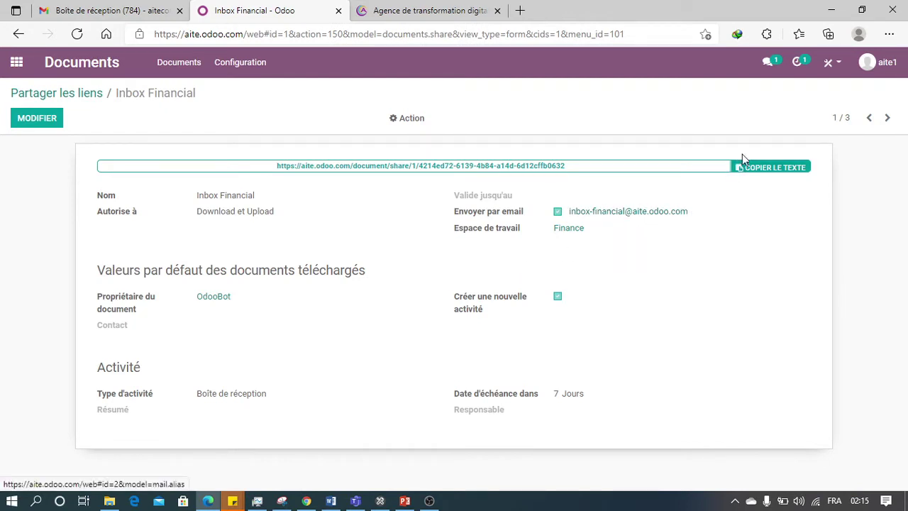
Open the Inbox Financial share for editing, save it as is and copy its email alias
click(31, 121)
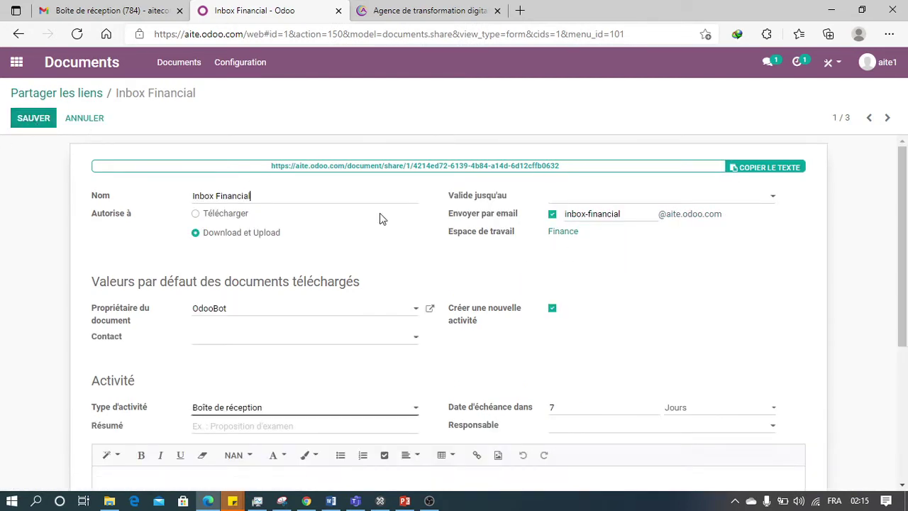
click(33, 119)
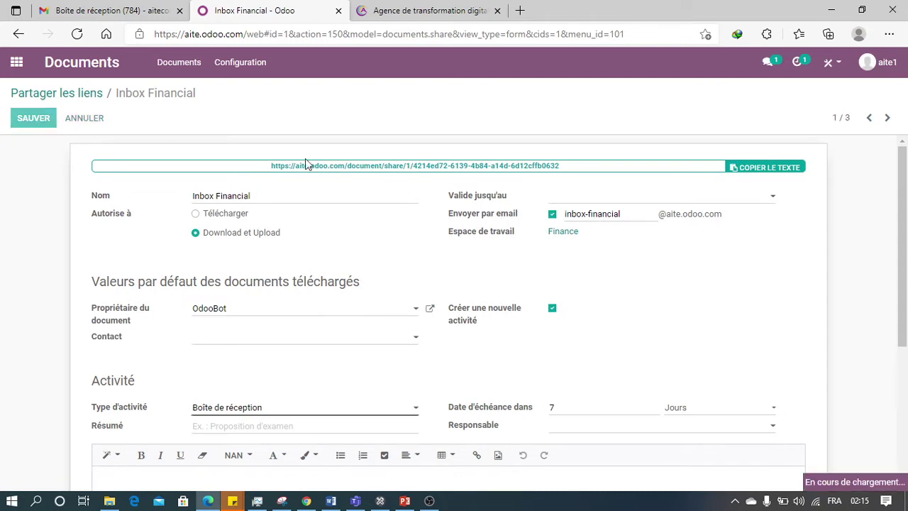
drag(691, 211, 555, 211)
key(ctrl+c)
right_click(578, 212)
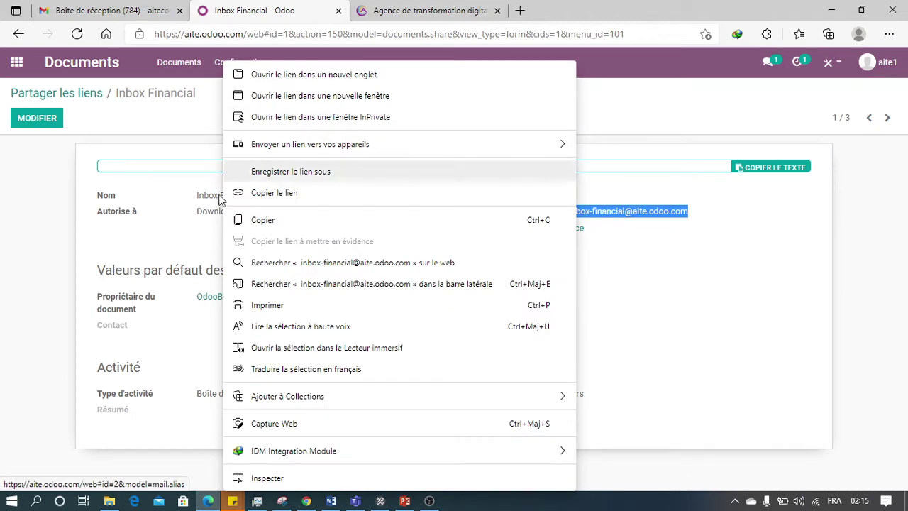
click(255, 219)
Switch to the Gmail draft and set the copied Inbox Financial alias as recipient, using the message body to strip its leading space
click(31, 9)
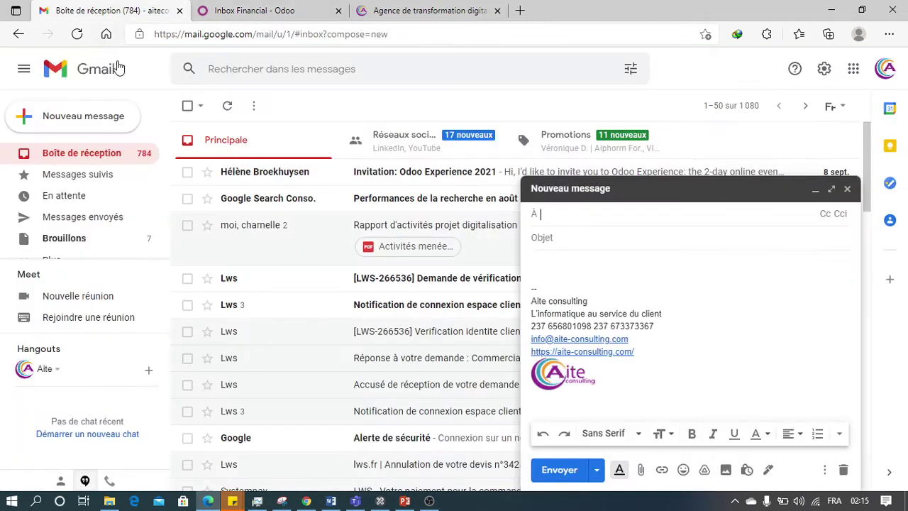
key(ctrl+v)
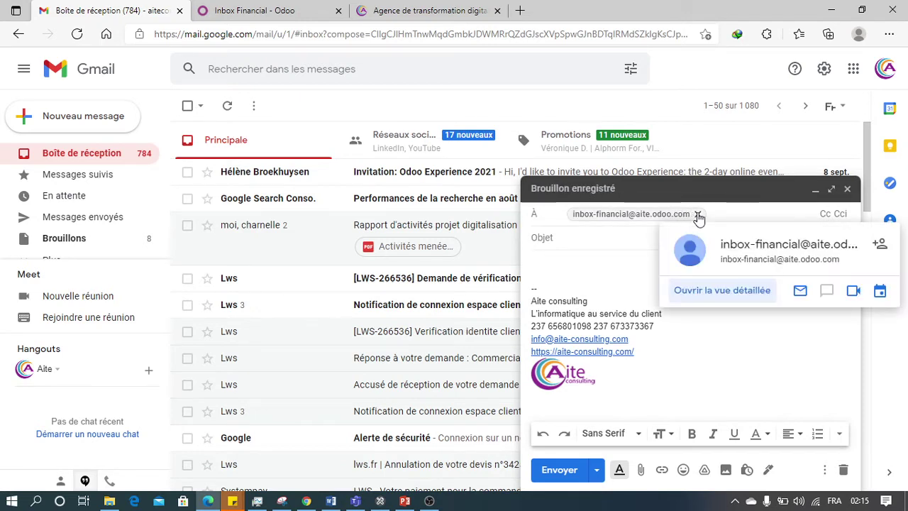
click(698, 215)
click(595, 273)
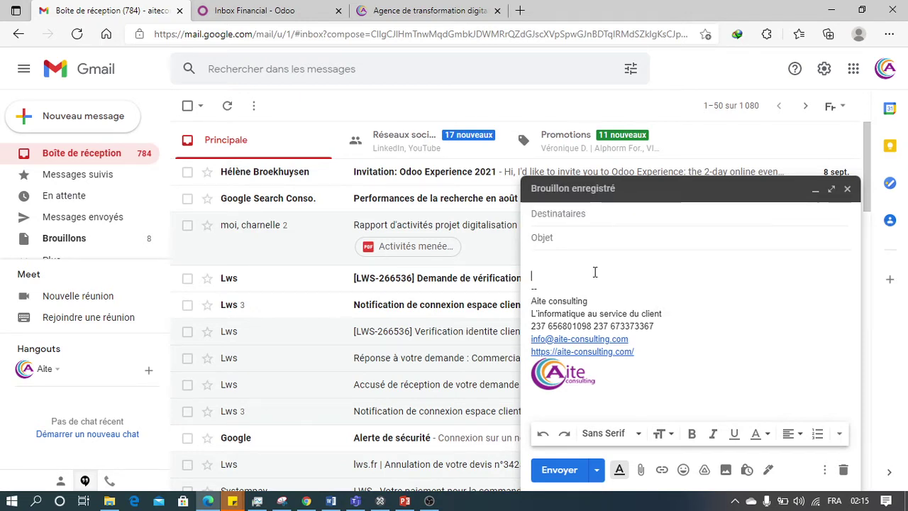
key(ctrl+v)
click(562, 290)
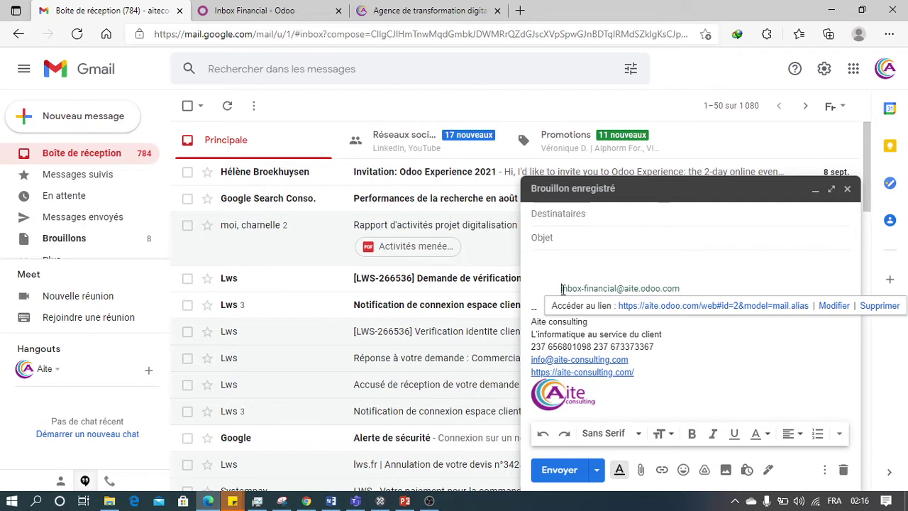
key(BackSpace)
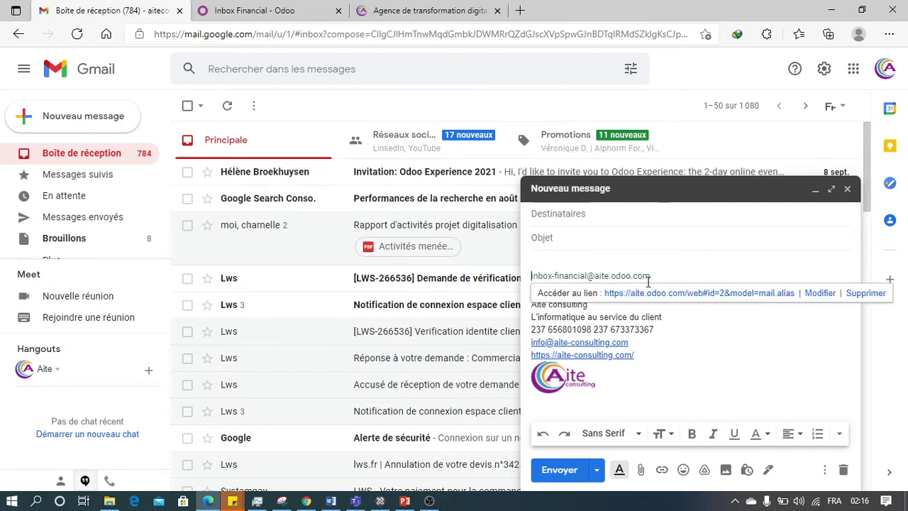
drag(650, 276, 532, 276)
key(ctrl+c)
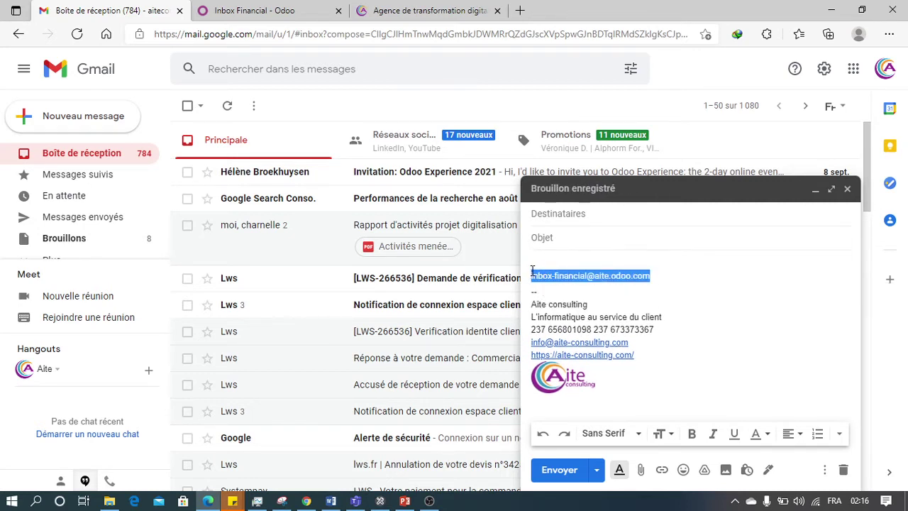
click(574, 212)
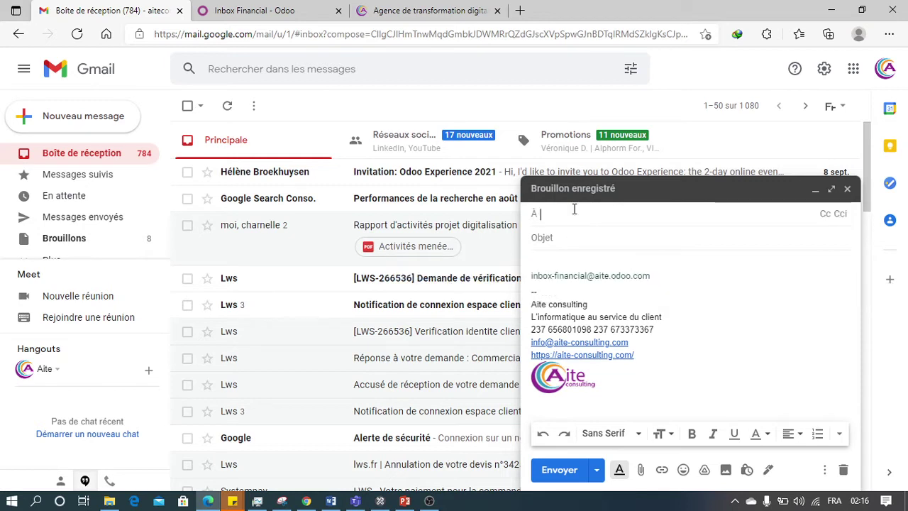
key(ctrl+v)
Set the email subject to "doc" and remove the pasted alias from the message body
click(560, 237)
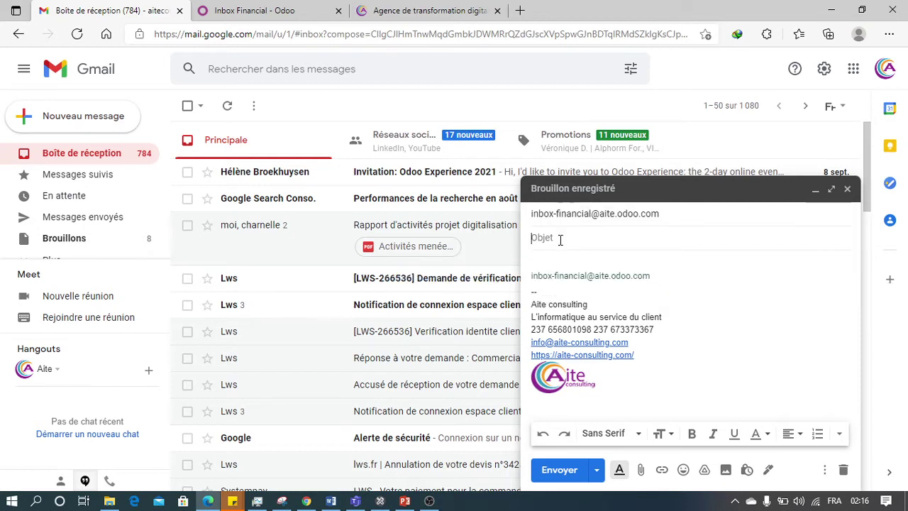
text(doc)
key(Tab)
key(shift+End)
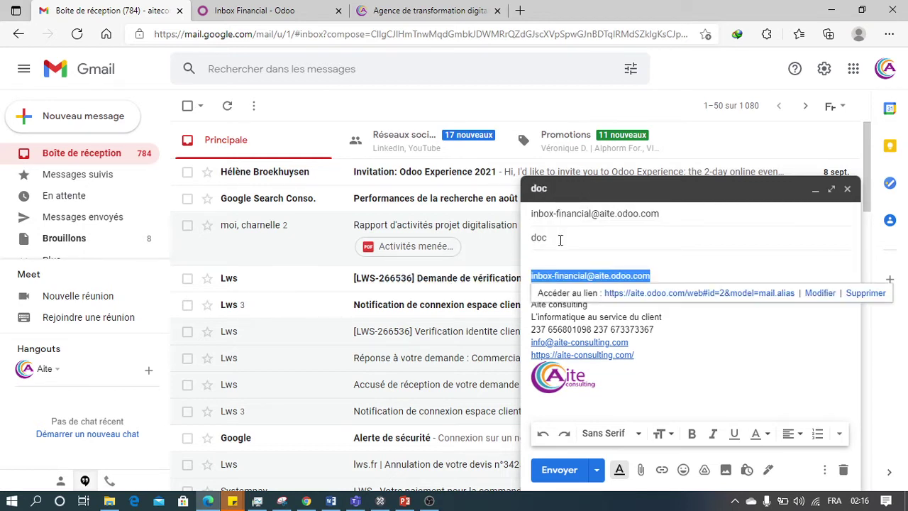
key(BackSpace)
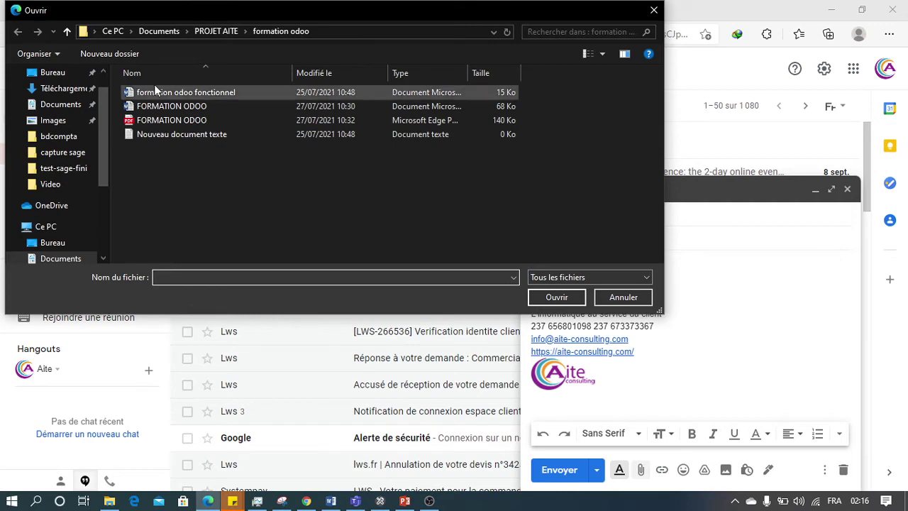
Attach the PDF "Vidéo surveillance BTS CAMTEL" from PROJET AITE > DEVIS > HUAWEI to the email
click(216, 31)
scroll(215, 142, down, 2)
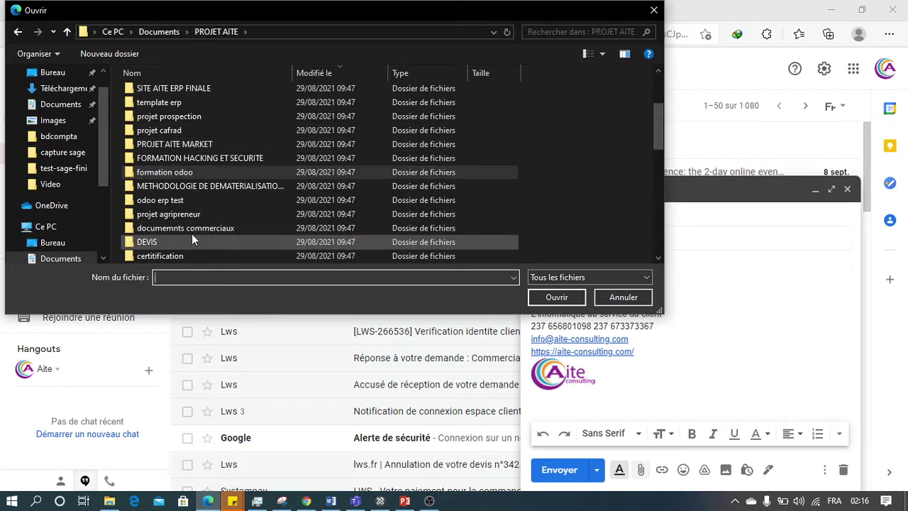
double_click(185, 242)
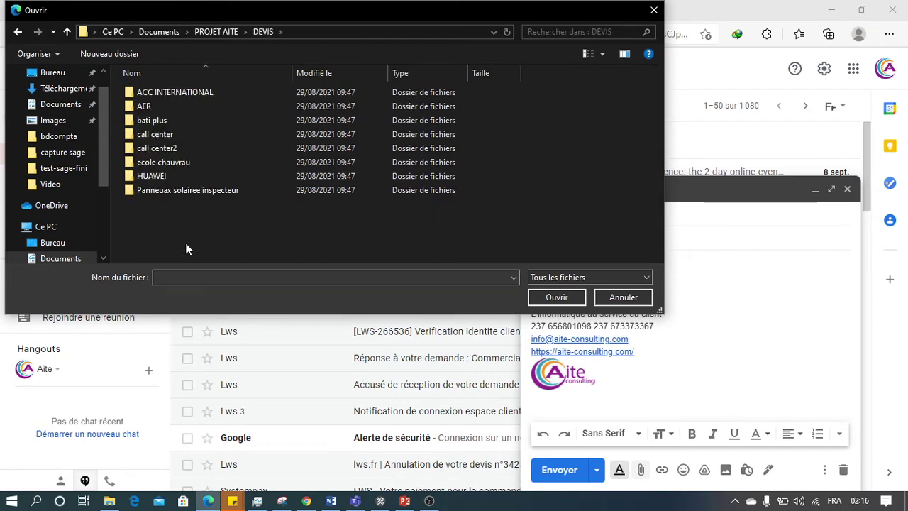
double_click(163, 176)
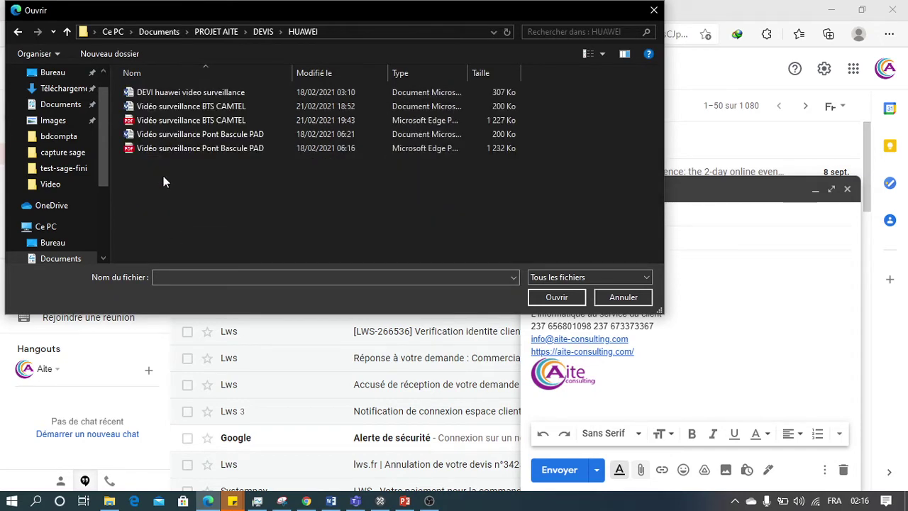
click(156, 121)
double_click(158, 121)
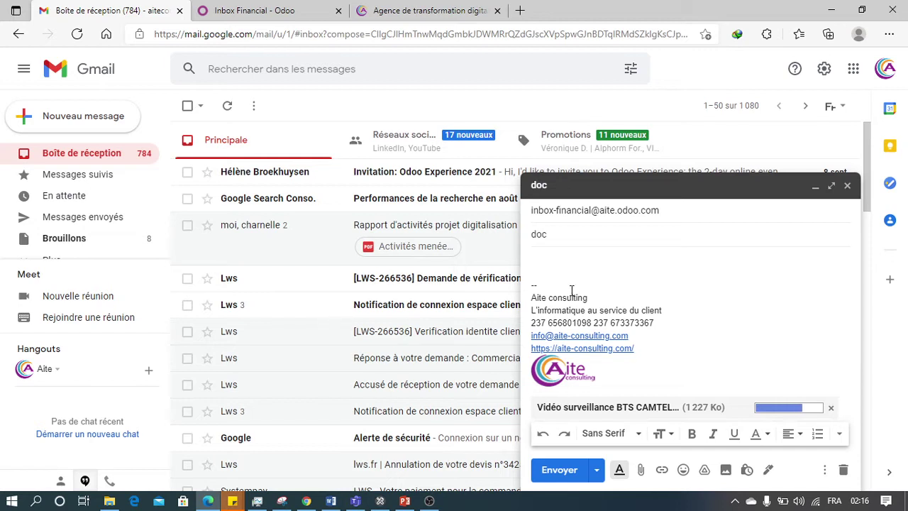
Attach the Word document "Vidéo surveillance Pont Bascule PAD" as well and send the email
click(640, 469)
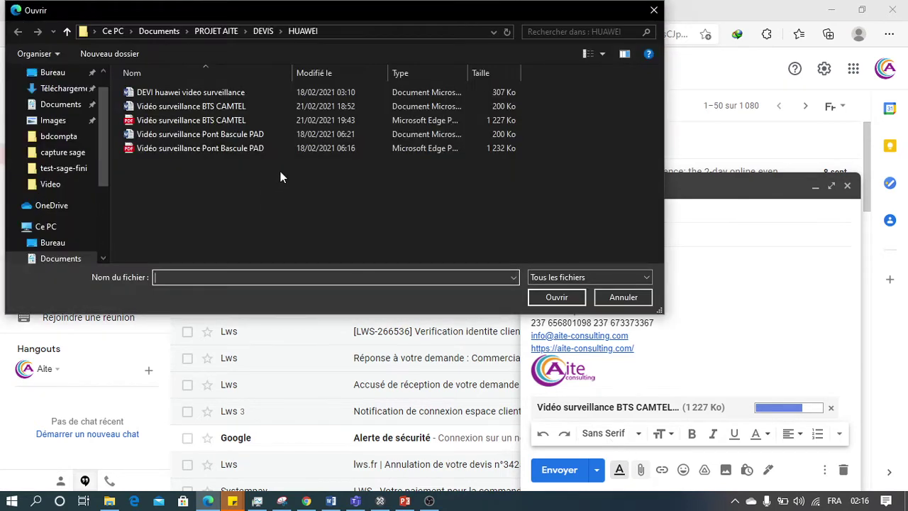
double_click(199, 133)
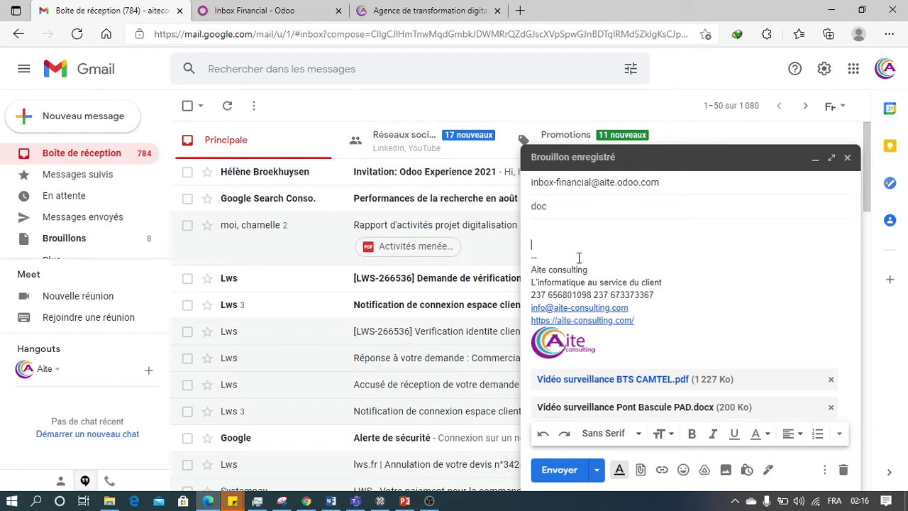
click(556, 471)
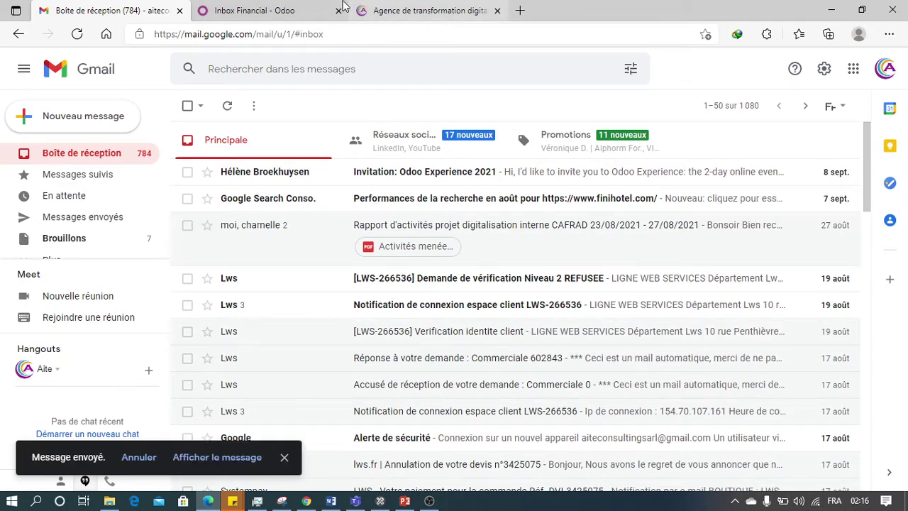
Switch to Odoo, reopen the Documents app and filter the Finance workspace by the Boîte de réception tag
click(298, 10)
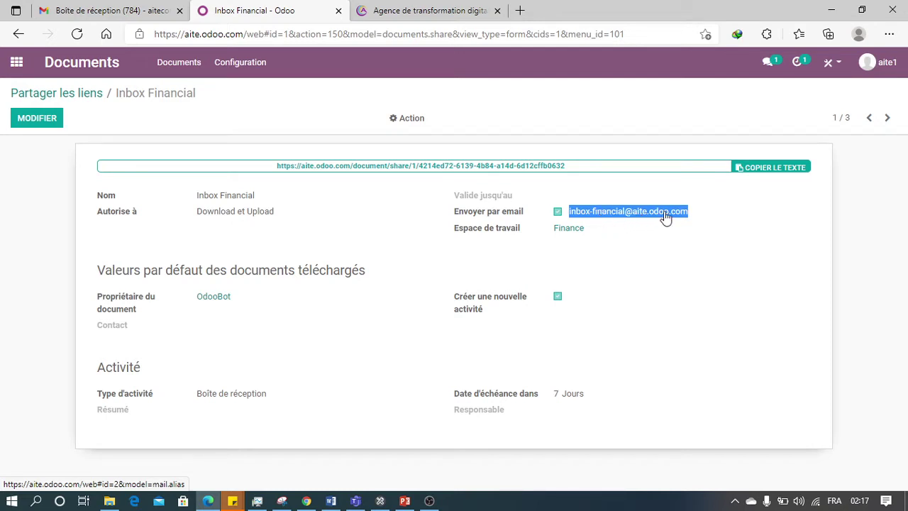
click(13, 63)
click(420, 172)
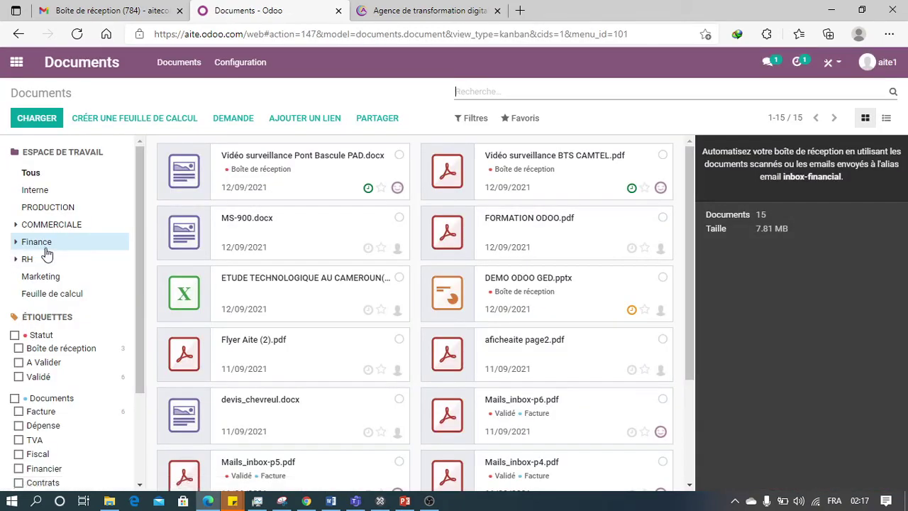
click(47, 350)
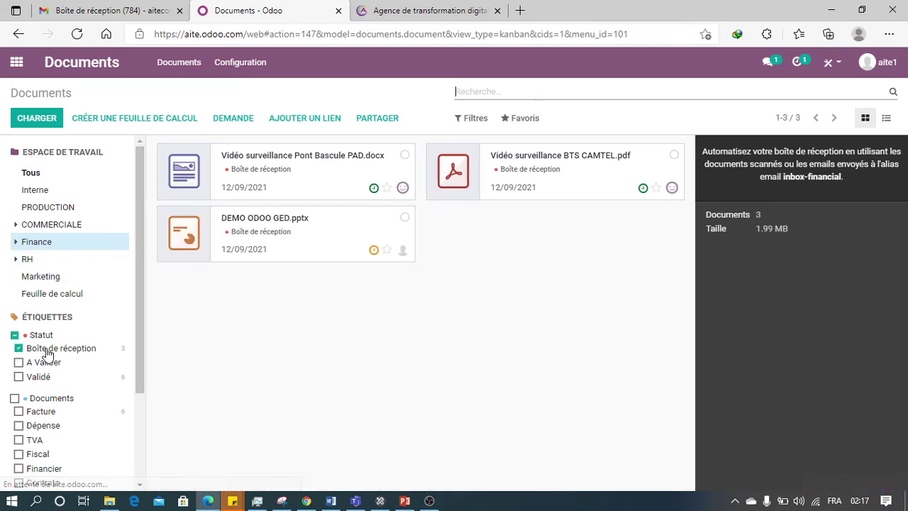
Switch to Gmail and view the attachments of the sent "doc" message
click(112, 11)
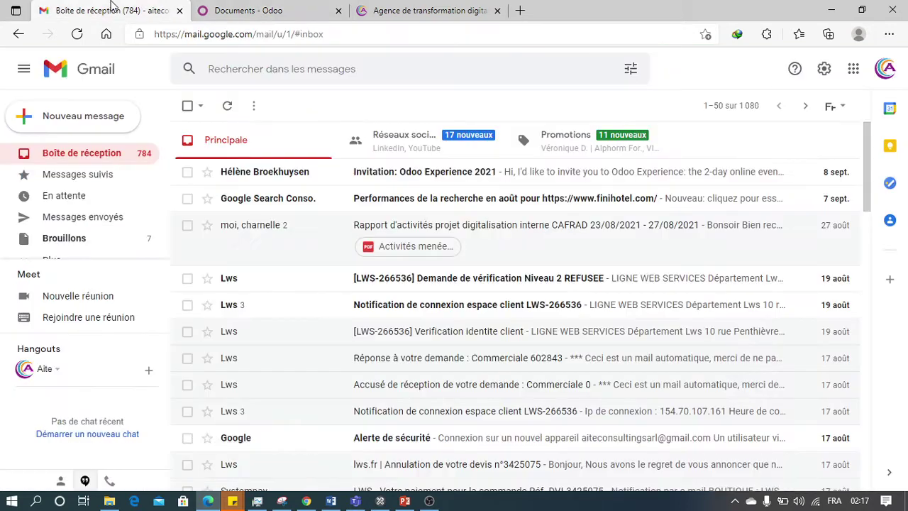
click(110, 198)
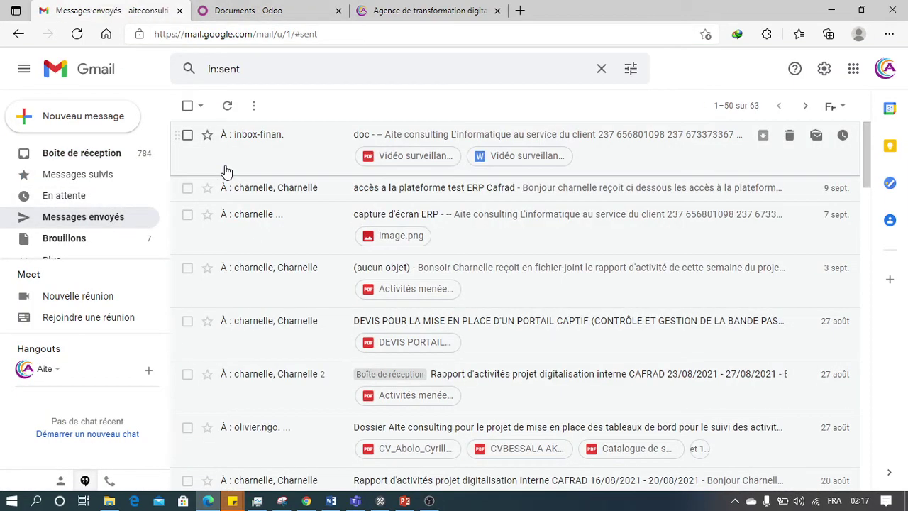
click(267, 145)
scroll(296, 319, down, 1)
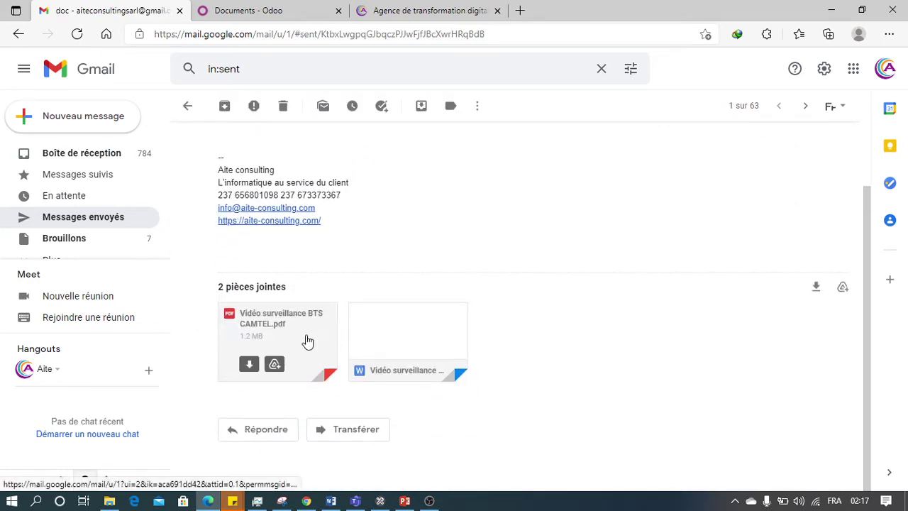
Show the details of Vidéo surveillance Pont Bascule PAD.docx in Odoo and briefly consult the PowerPoint presentation
click(273, 15)
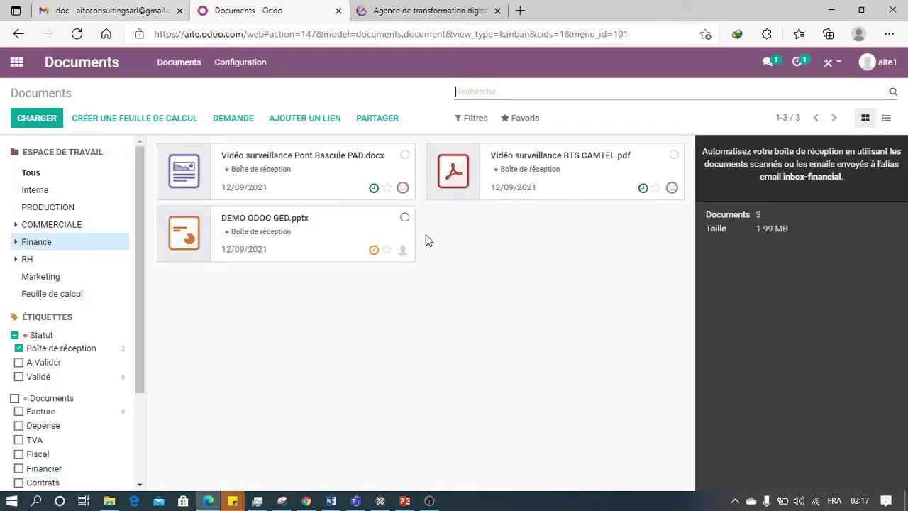
click(263, 177)
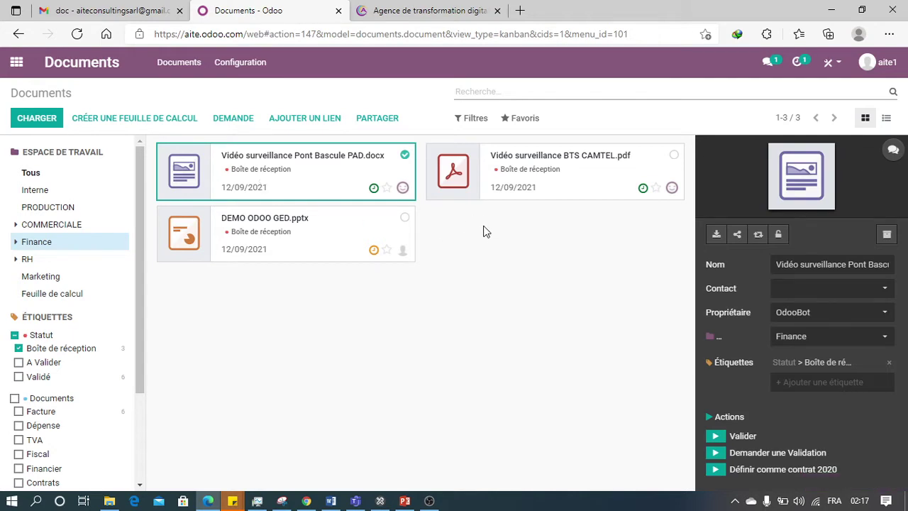
click(404, 501)
Assign the contact KWATAHELP SAS to Vidéo surveillance Pont Bascule PAD.docx and set its workspace to Finance / Factures Fournisseurs
click(822, 291)
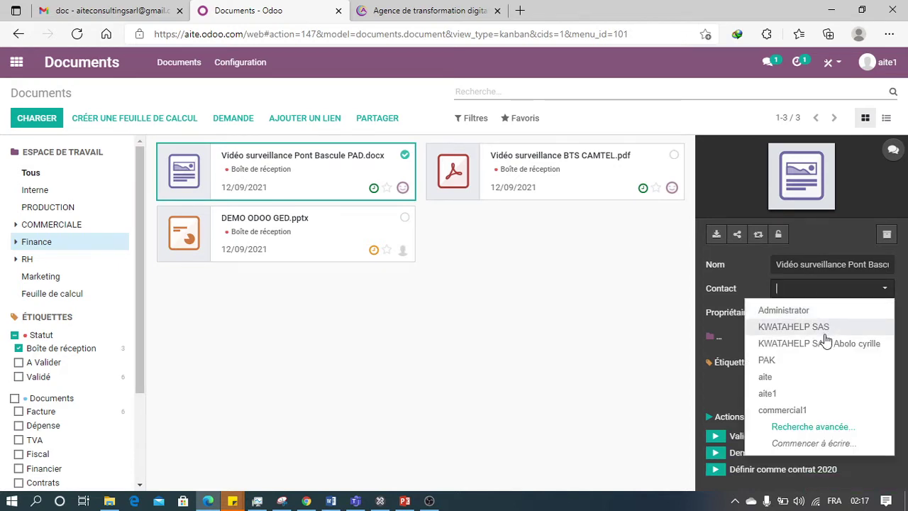
click(824, 336)
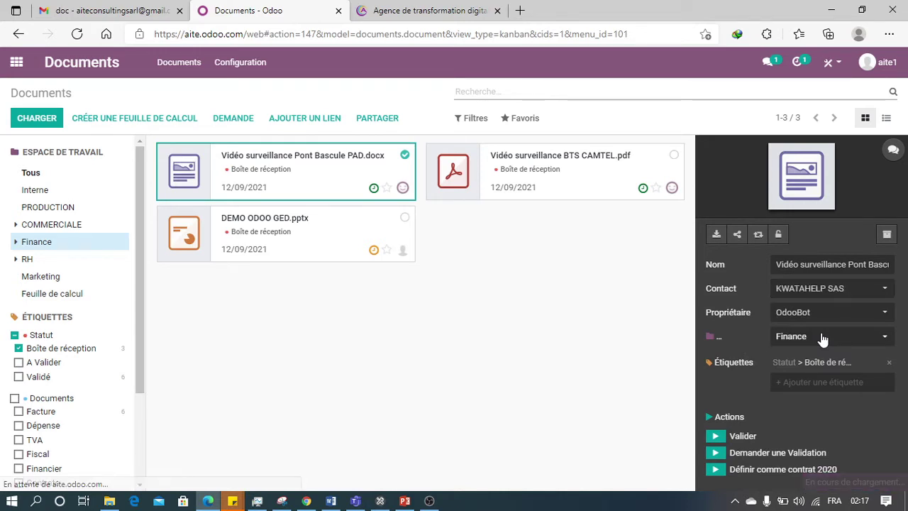
click(823, 338)
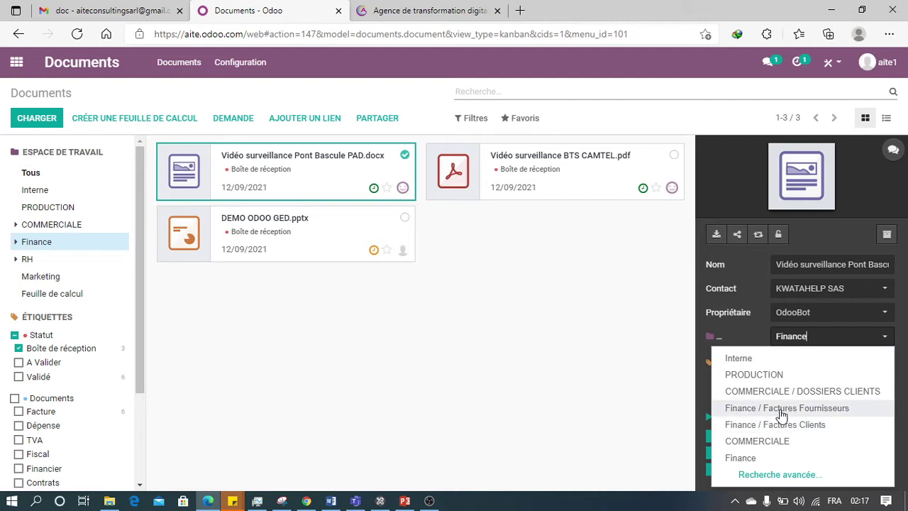
click(781, 409)
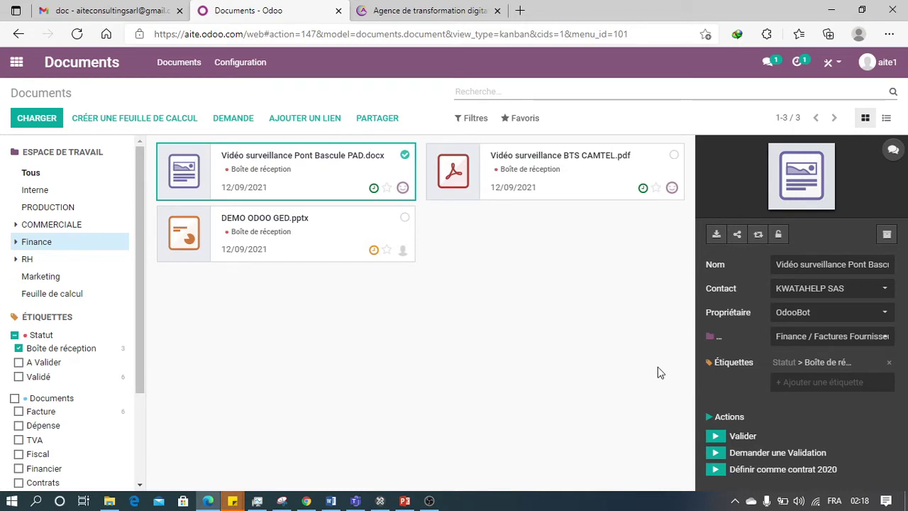
Request validation of the Pont Bascule Word document and reapply the Boîte de réception filter
scroll(44, 328, down, 1)
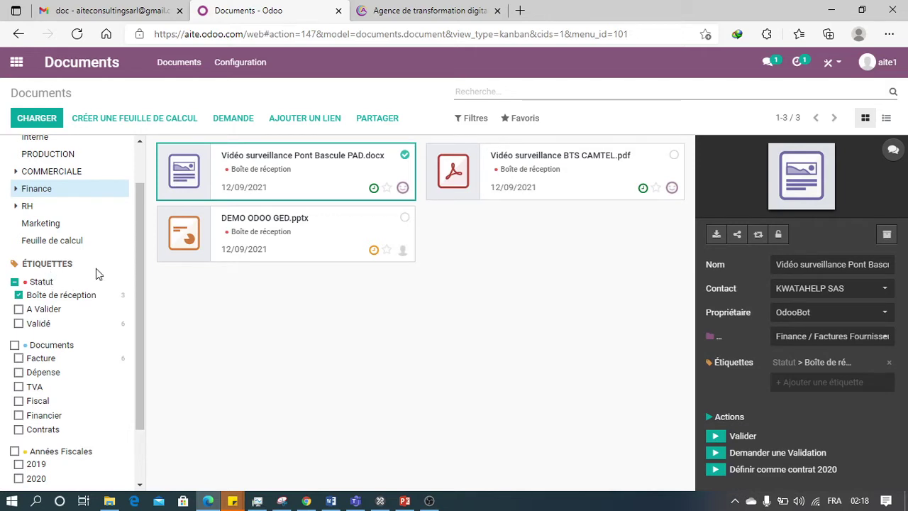
click(715, 455)
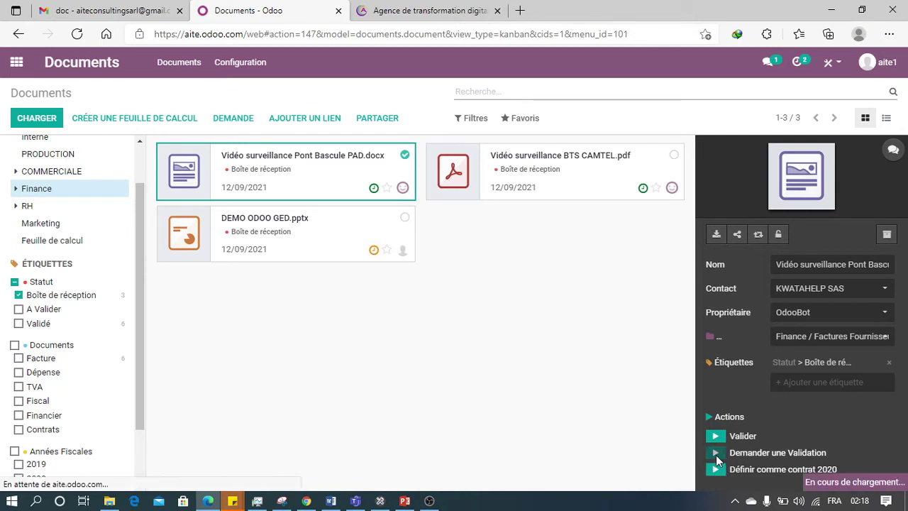
click(19, 295)
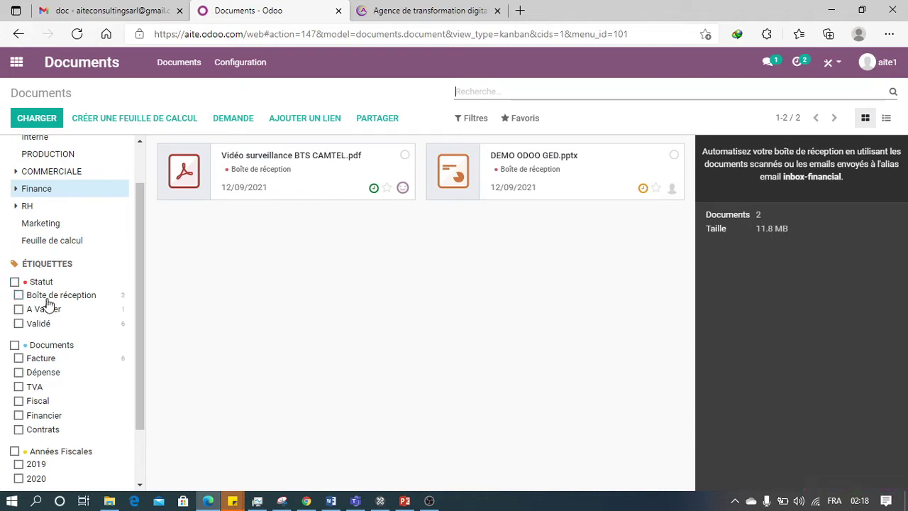
click(46, 300)
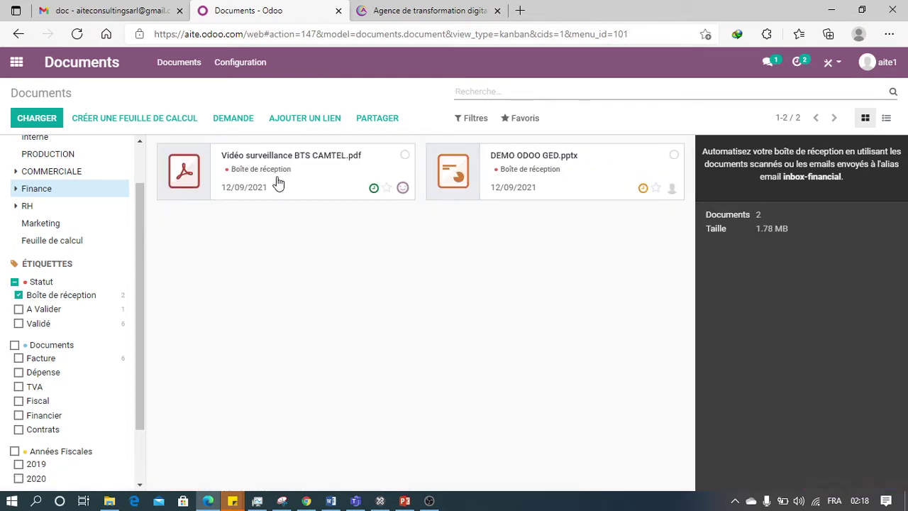
Validate Vidéo surveillance BTS CAMTEL.pdf, then add the Validé tag to the filter and show the PDF's details
click(278, 183)
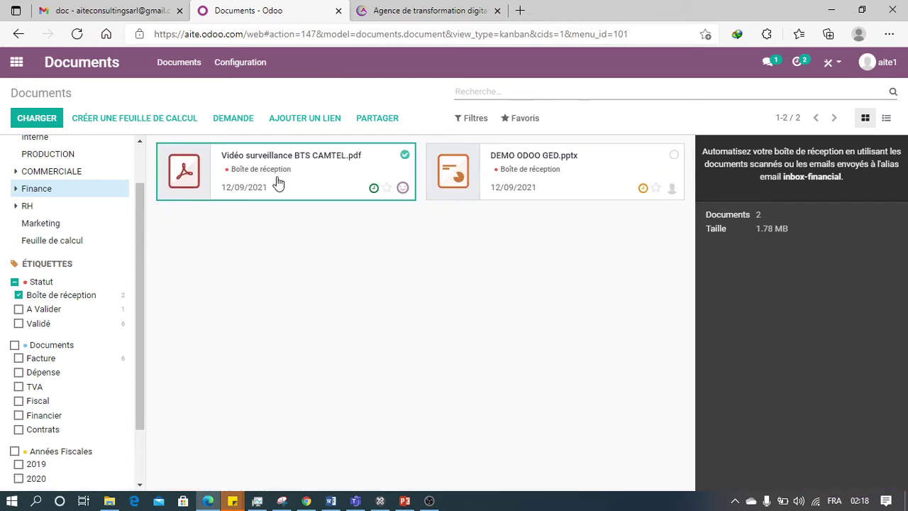
click(714, 440)
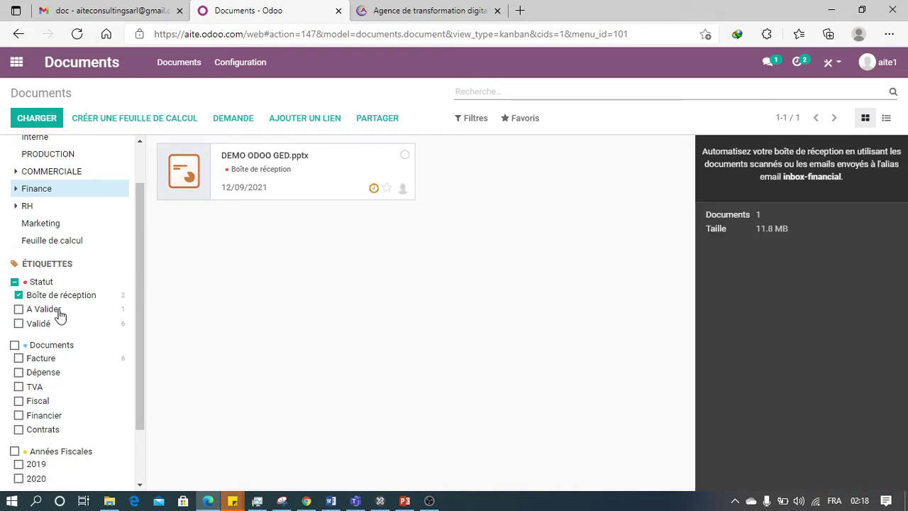
click(41, 326)
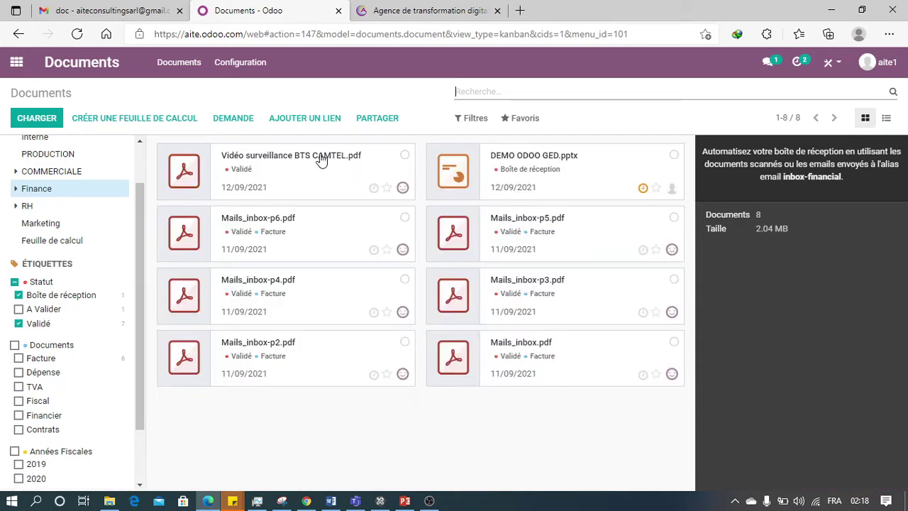
click(321, 167)
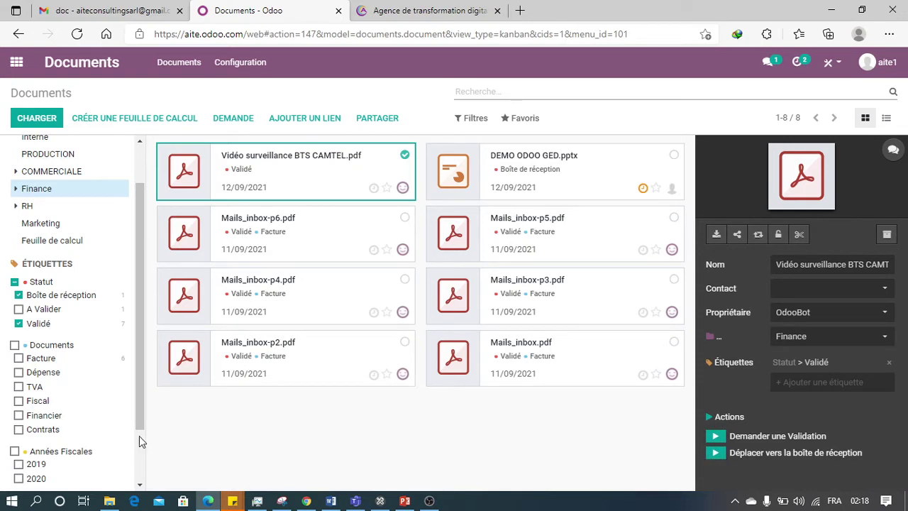
Restrict the Finance list to documents tagged Validé and reopen the details of Vidéo surveillance BTS CAMTEL.pdf
scroll(134, 440, down, 2)
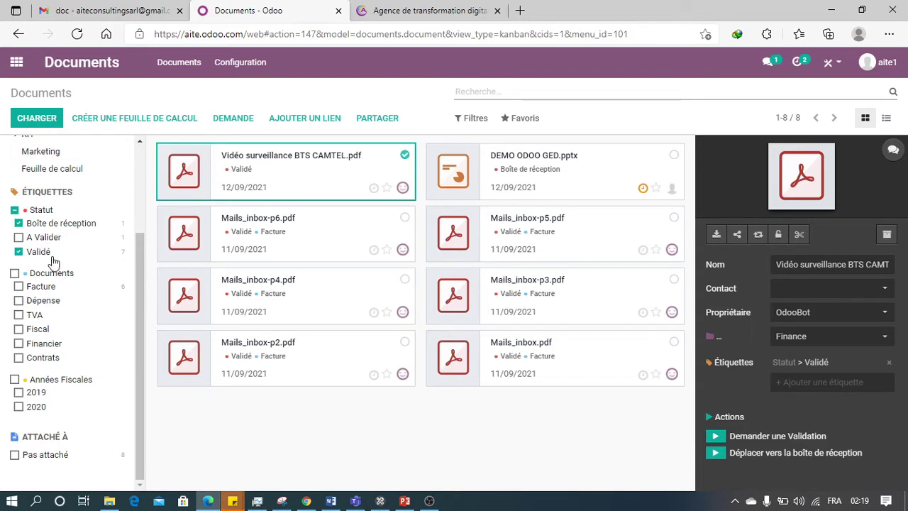
scroll(40, 248, up, 1)
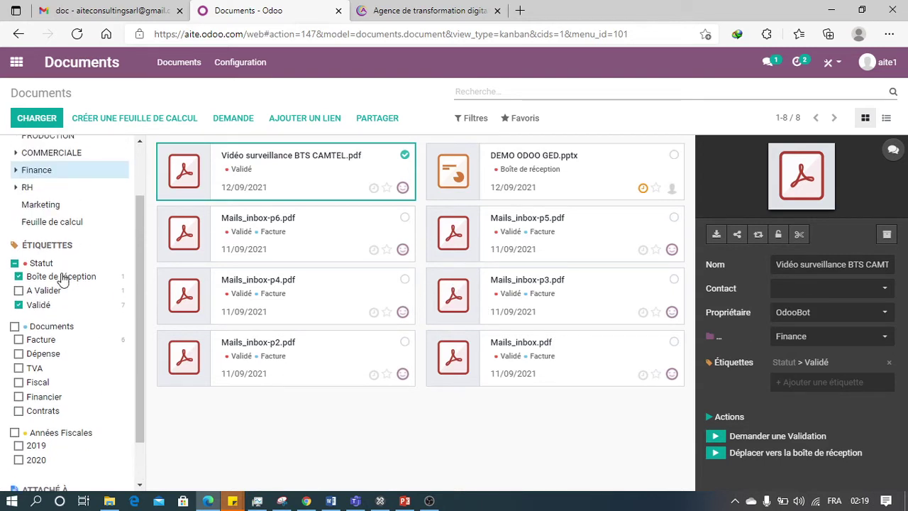
click(62, 280)
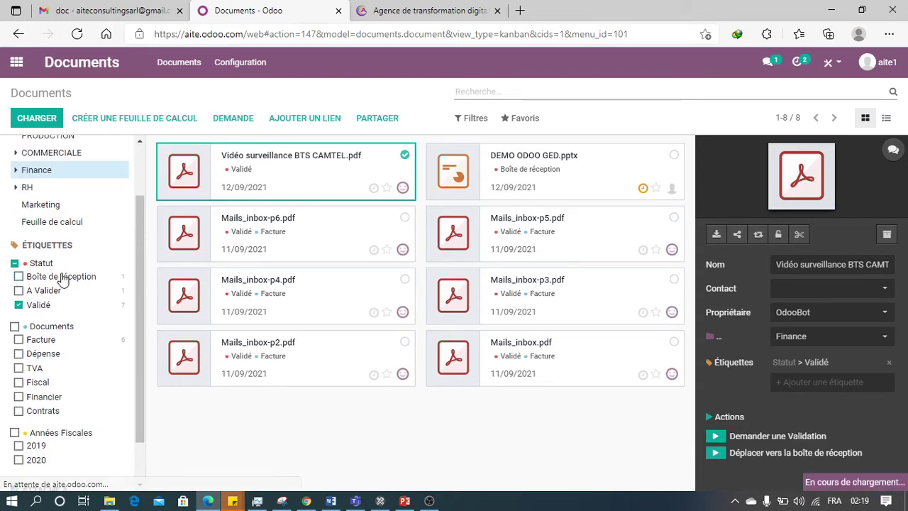
click(18, 277)
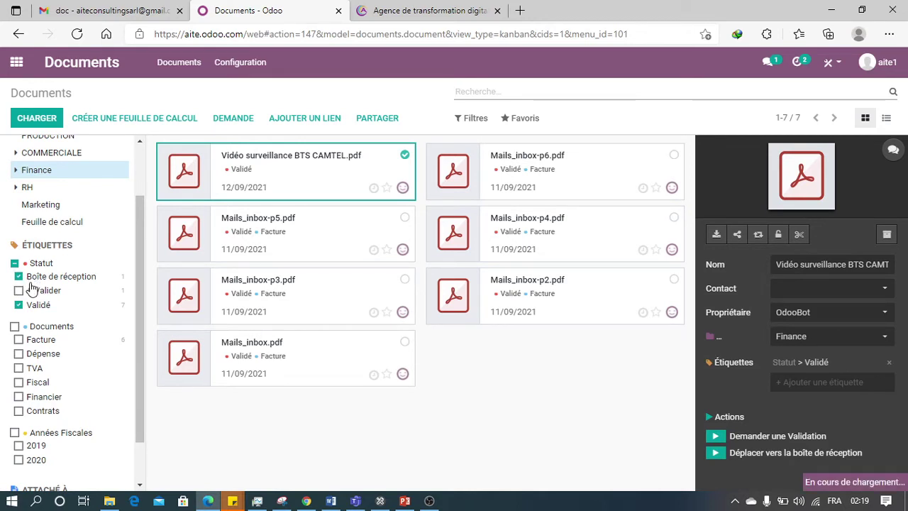
click(42, 282)
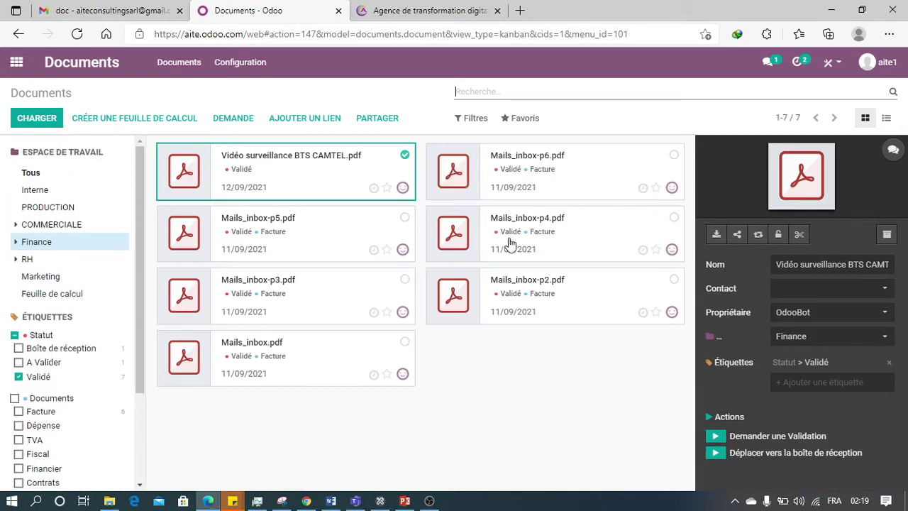
click(309, 165)
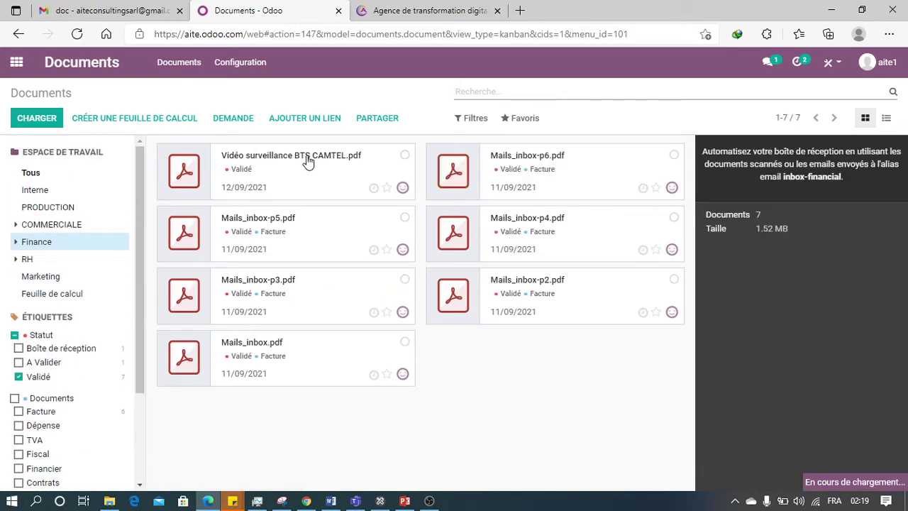
click(312, 176)
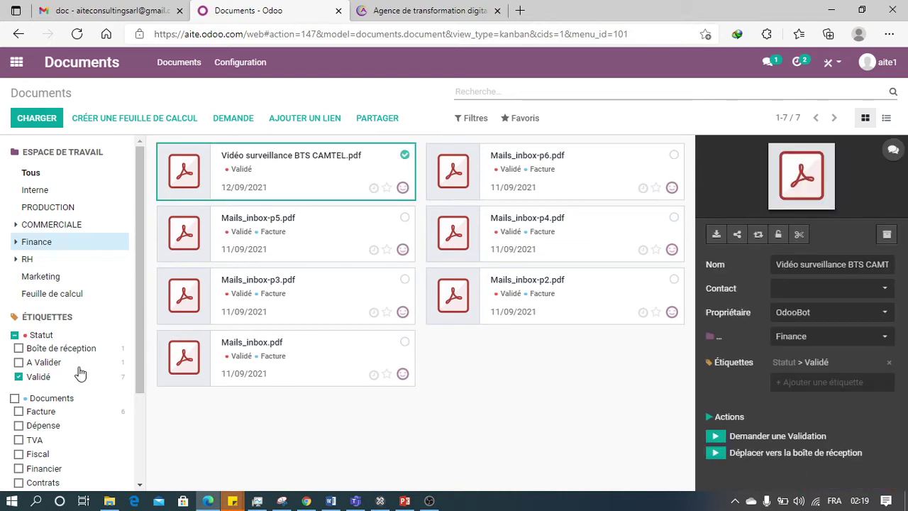
Filter the Finance workspace by Boîte de réception only and validate DEMO ODOO GED.pptx
click(43, 362)
click(43, 362)
click(39, 376)
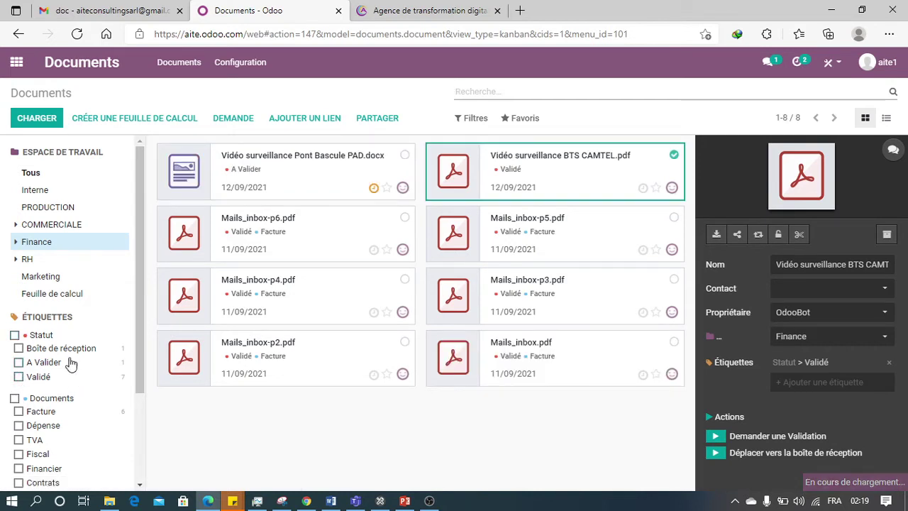
click(62, 353)
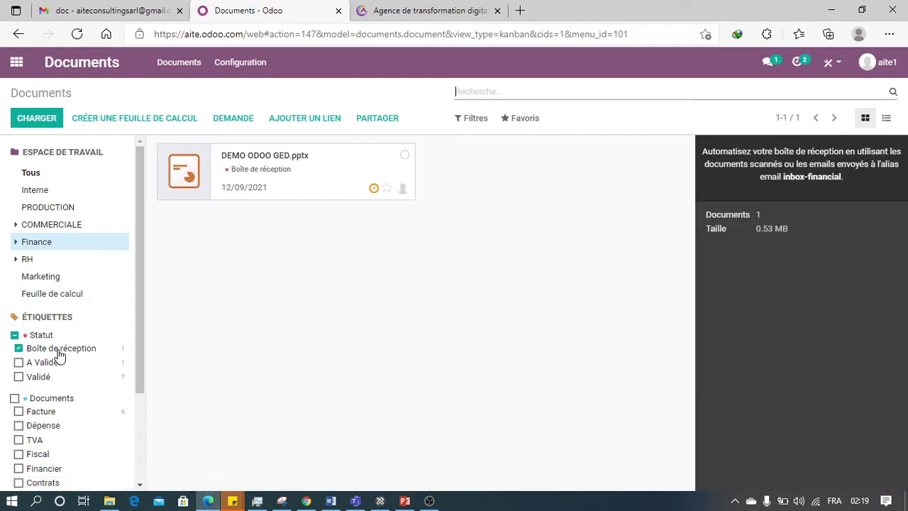
click(262, 187)
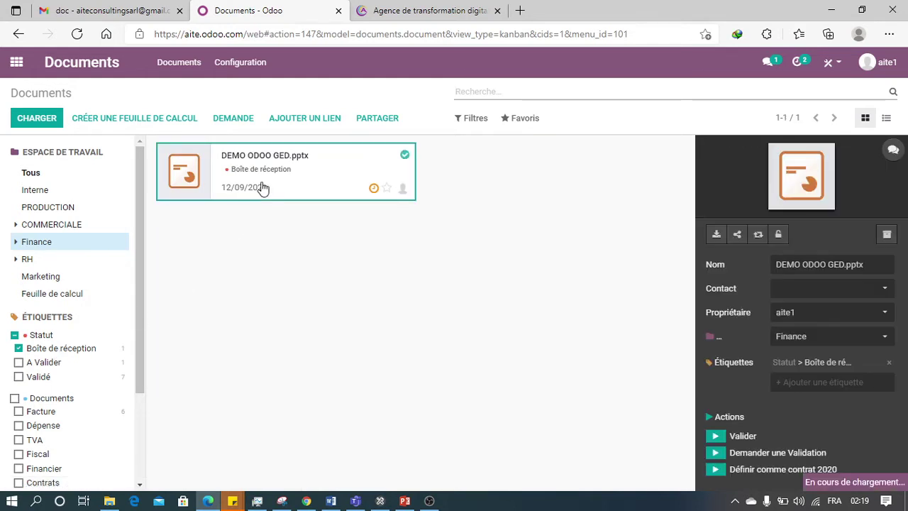
click(714, 437)
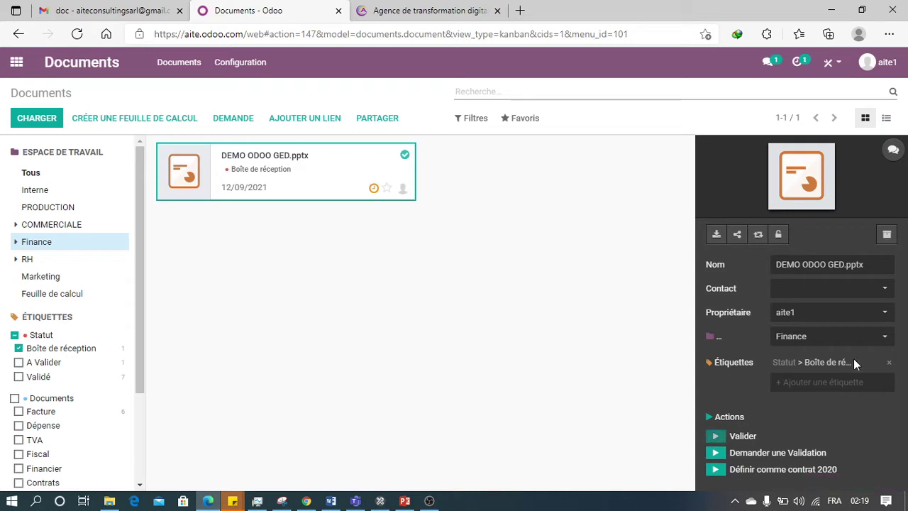
Include Validé documents in the filter, set DEMO ODOO GED.pptx's workspace to Finance / Factures Clients and its contact to PAK
click(37, 384)
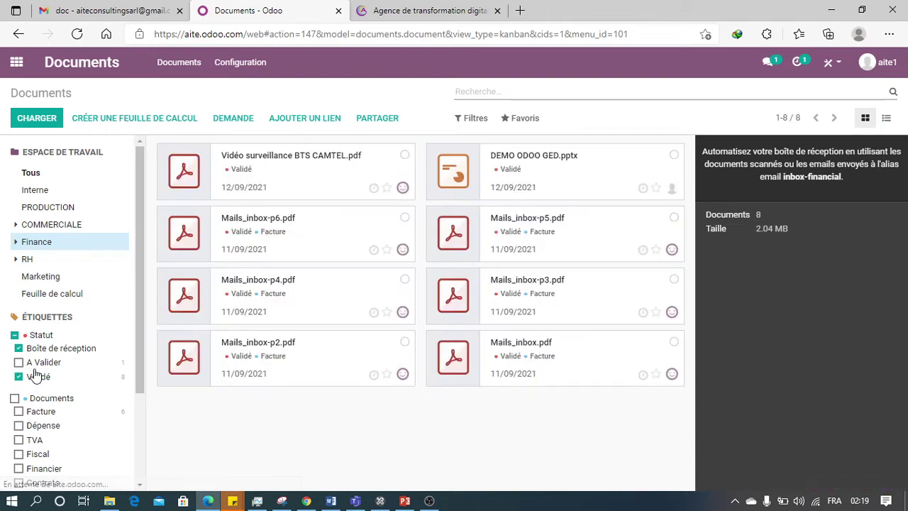
click(522, 181)
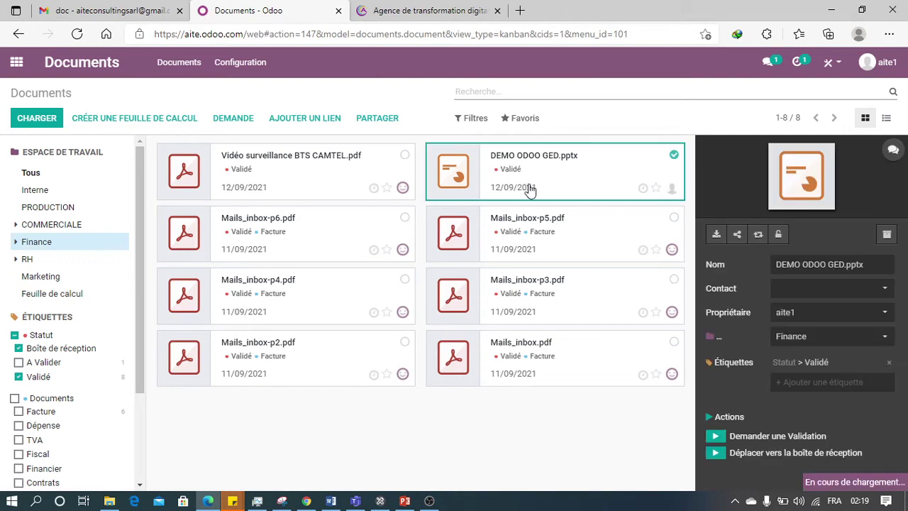
click(805, 336)
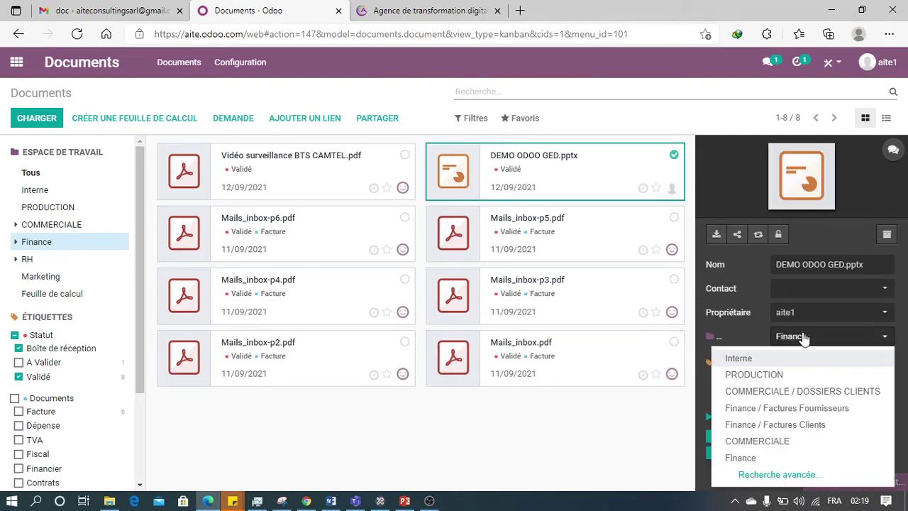
click(798, 424)
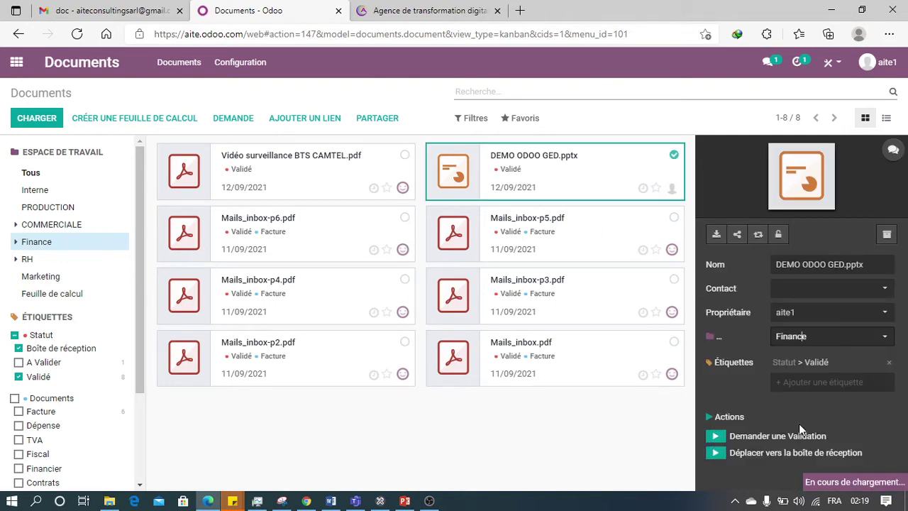
click(796, 313)
click(799, 335)
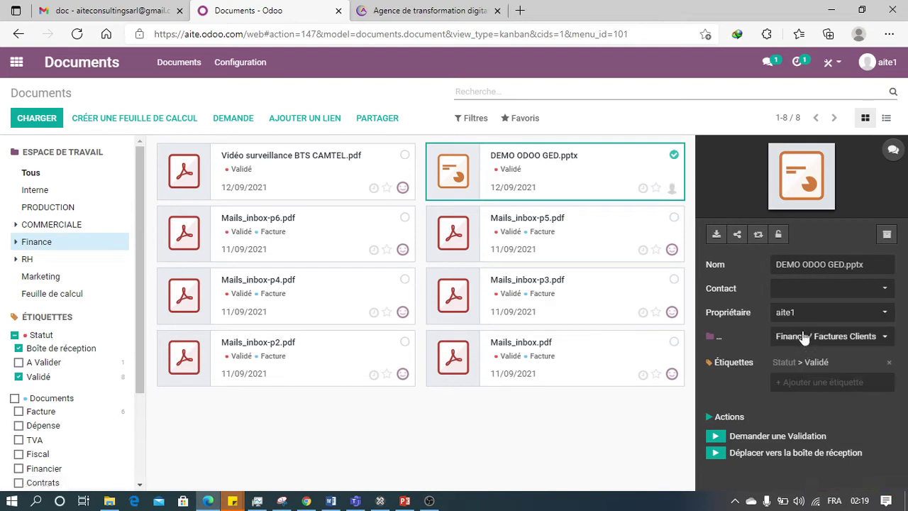
click(792, 293)
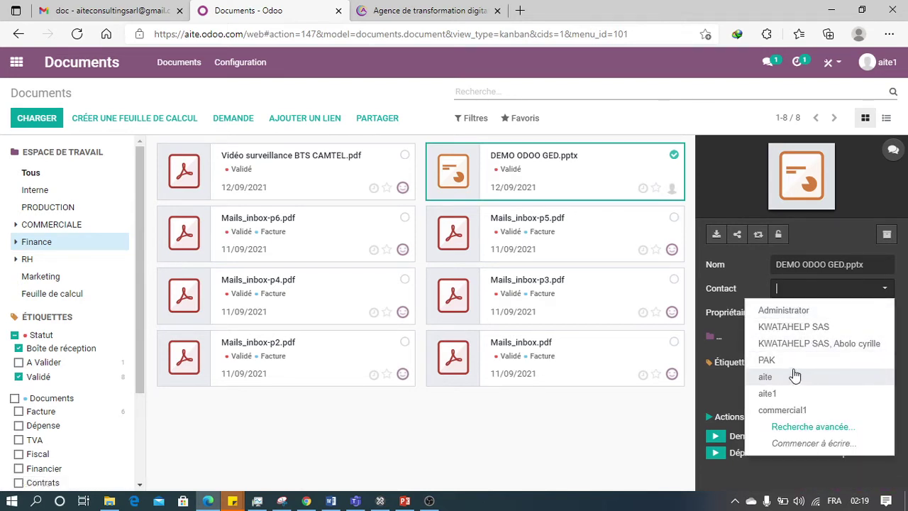
click(790, 361)
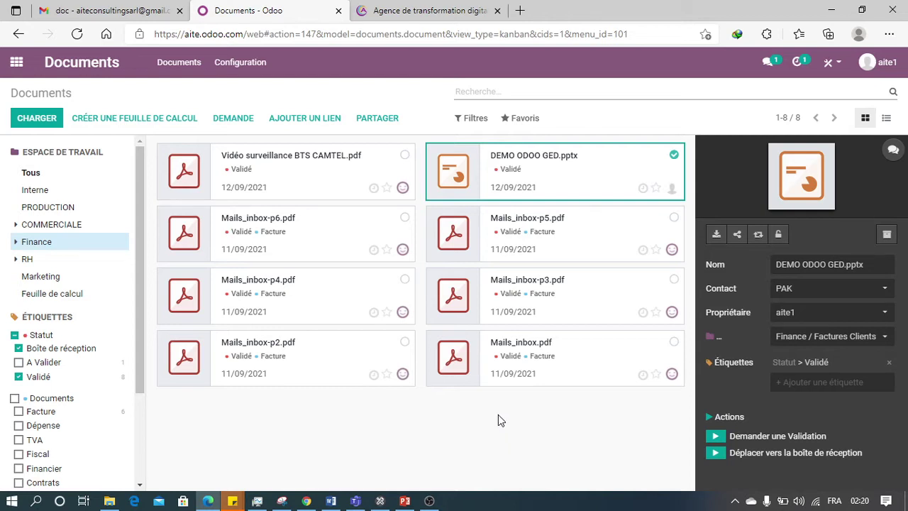
Preview Vidéo surveillance BTS CAMTEL.pdf and open it for splitting
click(298, 184)
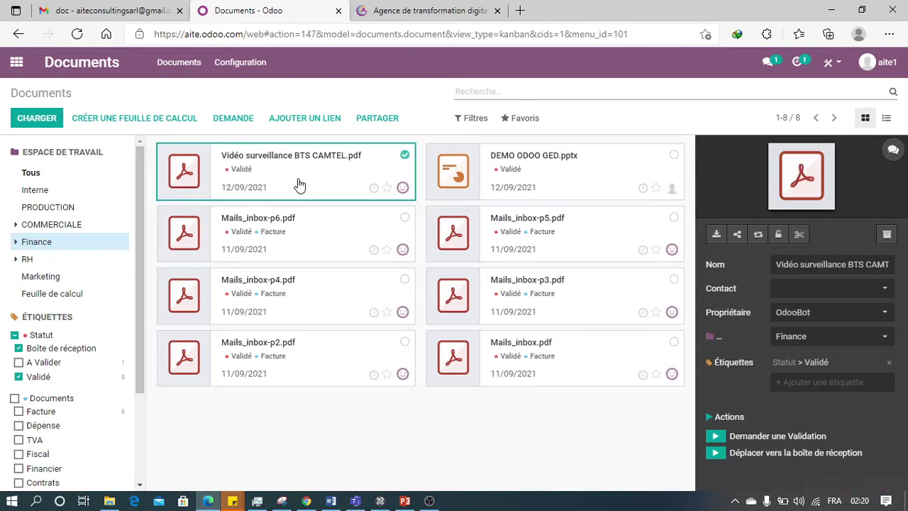
click(789, 179)
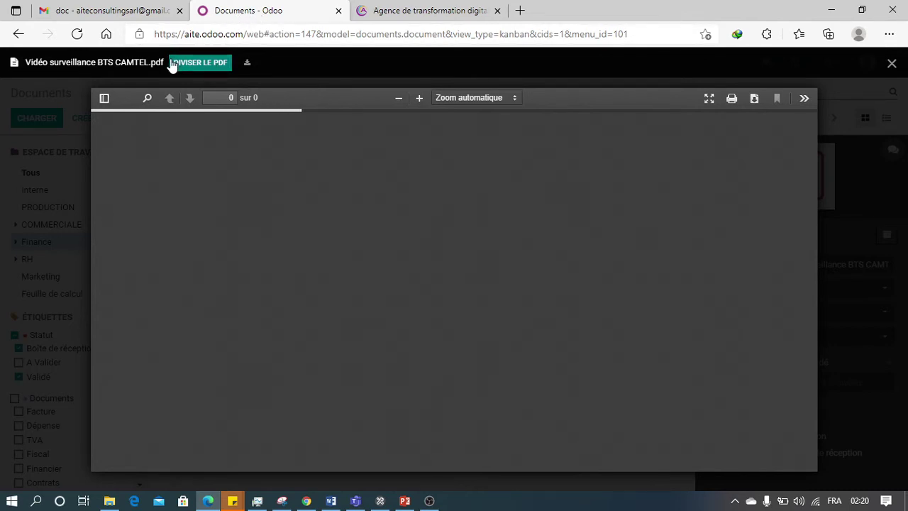
click(220, 71)
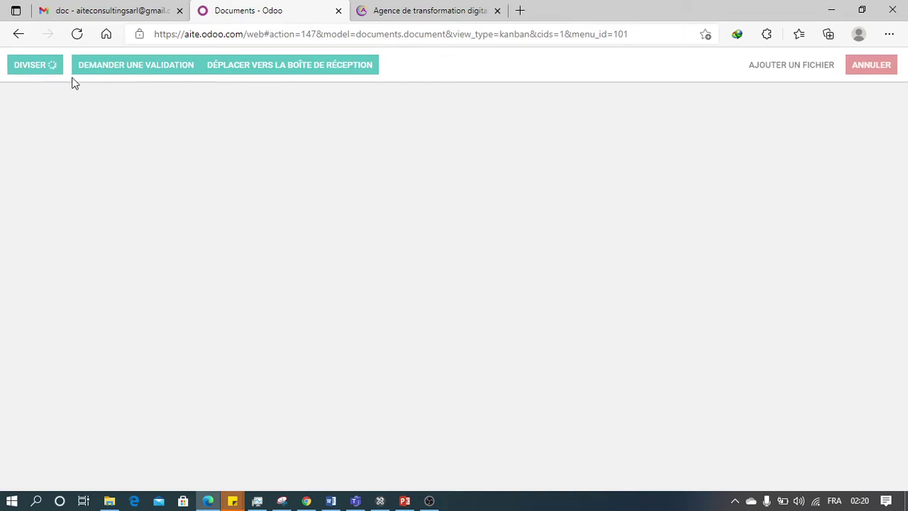
click(249, 36)
shift+click(155, 34)
key(ctrl+c)
right_click(197, 35)
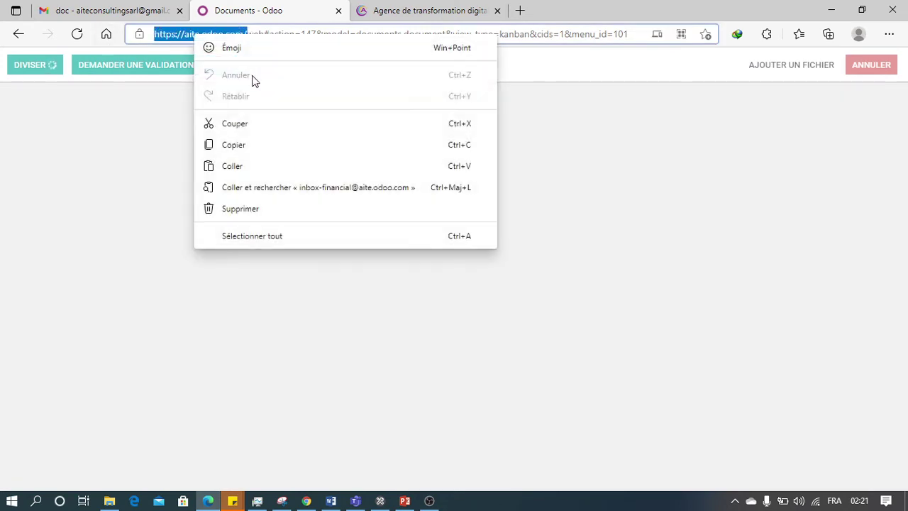
click(254, 145)
click(376, 11)
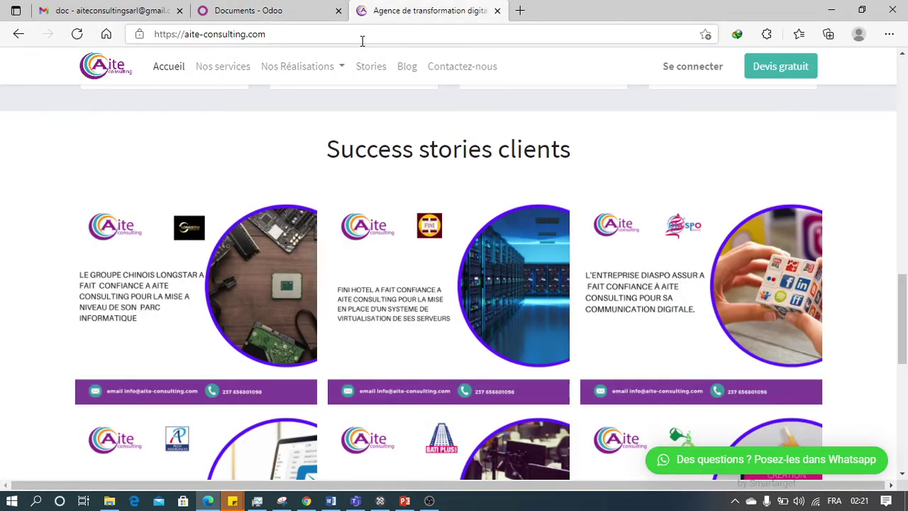
key(ctrl+l)
key(ctrl+v)
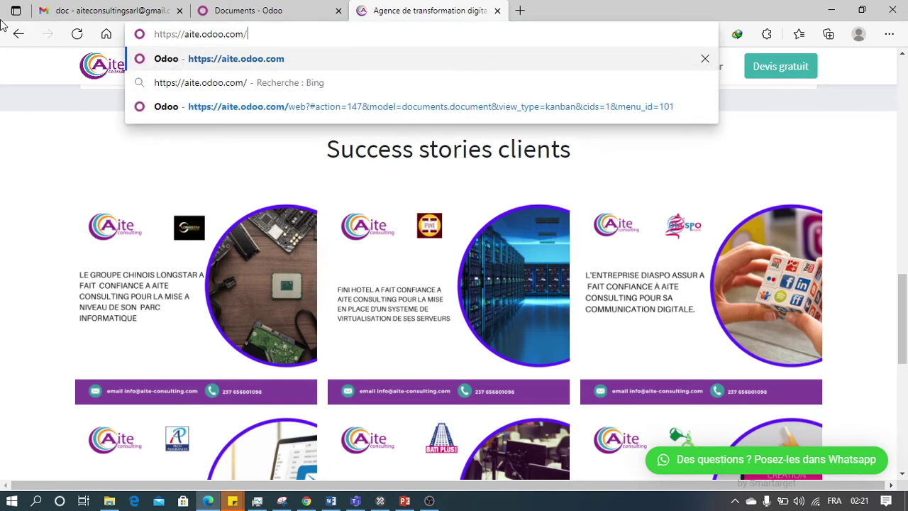
key(Return)
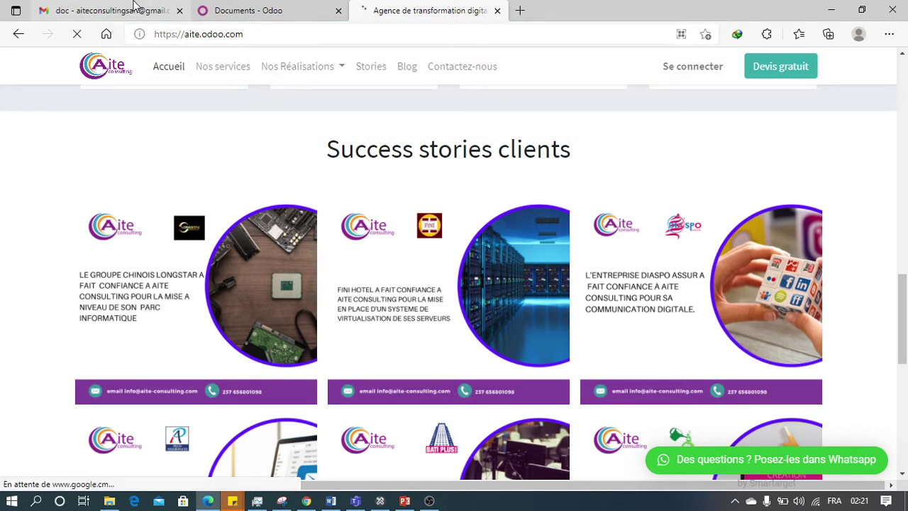
click(269, 7)
click(360, 7)
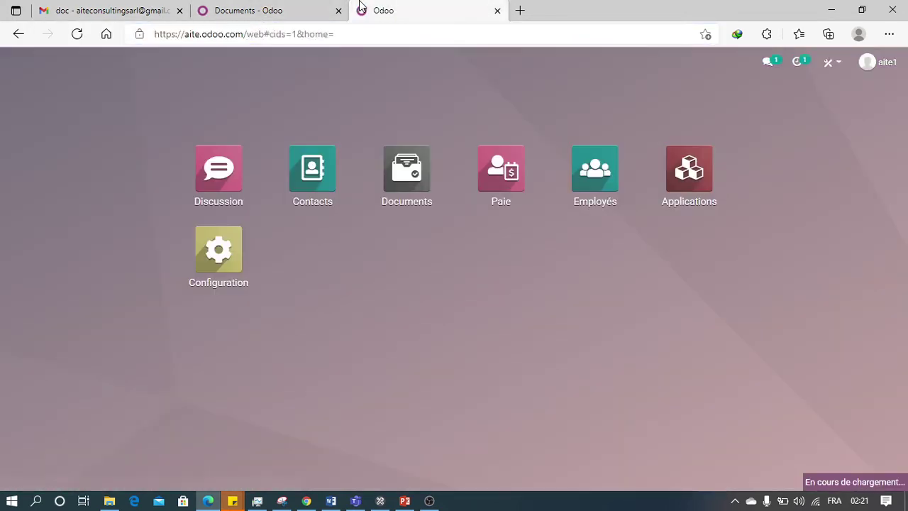
Open the Documents app and look through the files in the Finance workspace
click(390, 169)
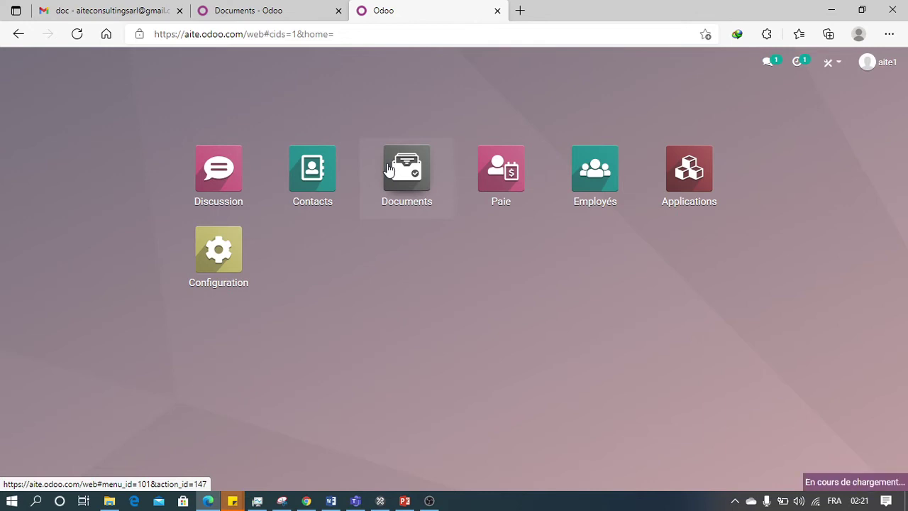
scroll(369, 295, down, 2)
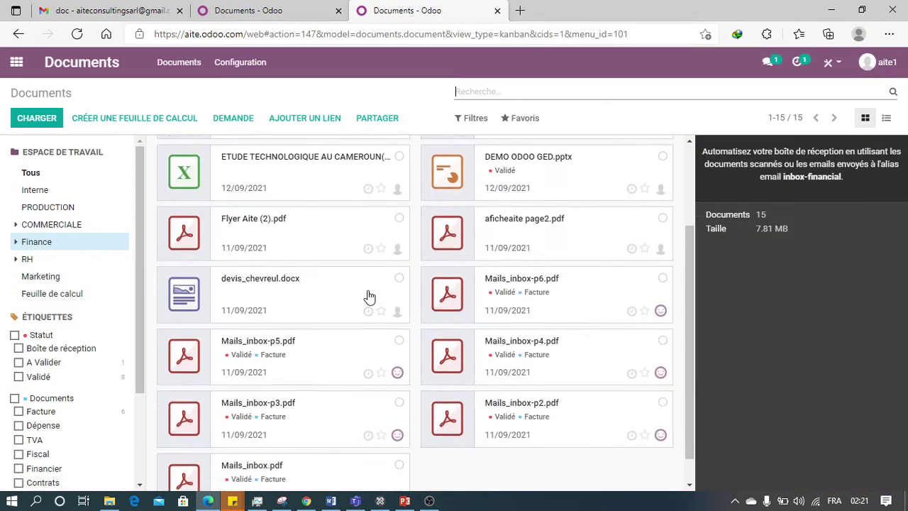
scroll(368, 296, up, 2)
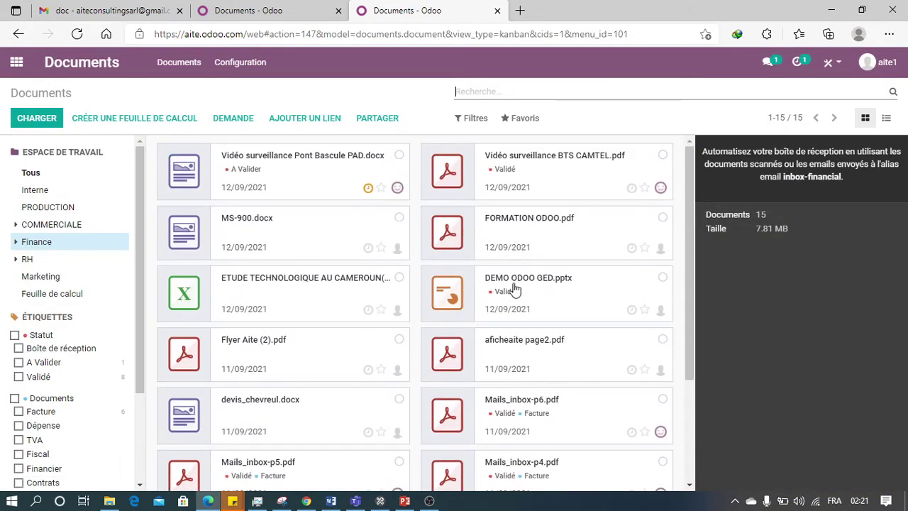
scroll(510, 298, down, 1)
scroll(578, 383, down, 2)
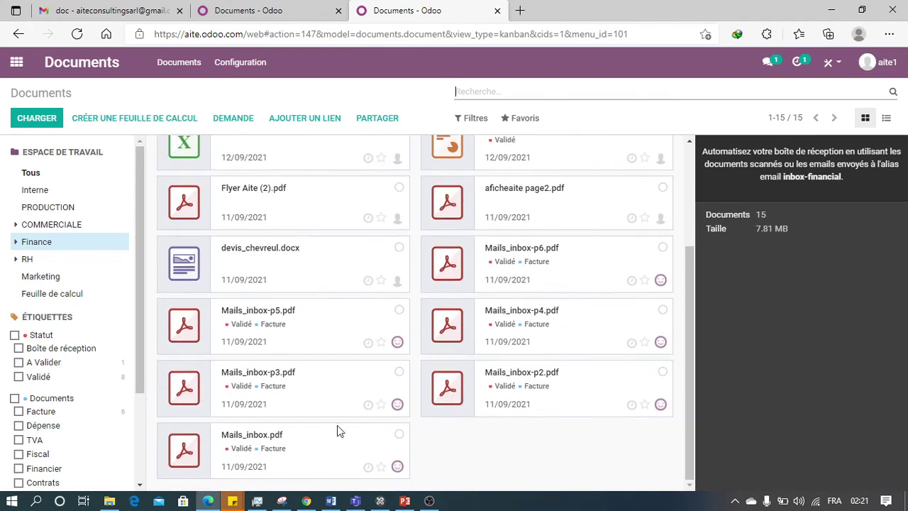
Open the Factures Fournisseurs workspace under Finance and set devis_chevreul.docx's contact to PAK
click(17, 241)
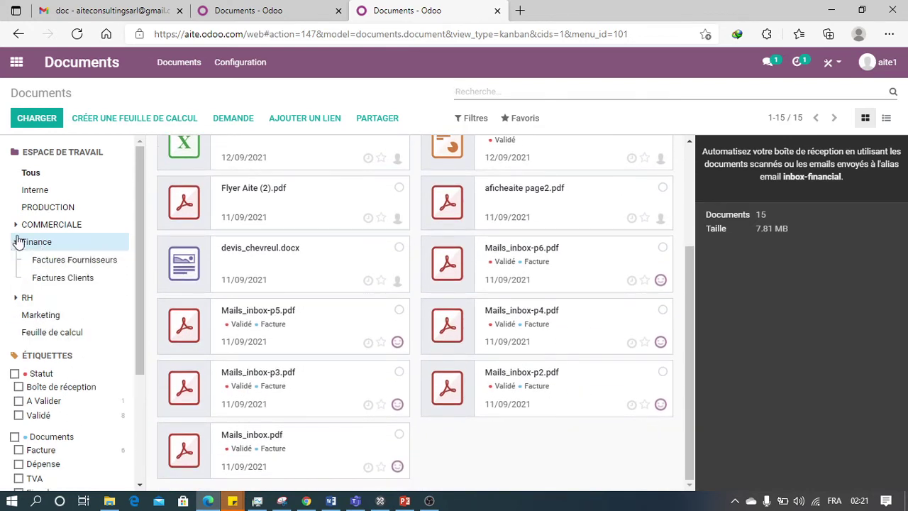
click(94, 261)
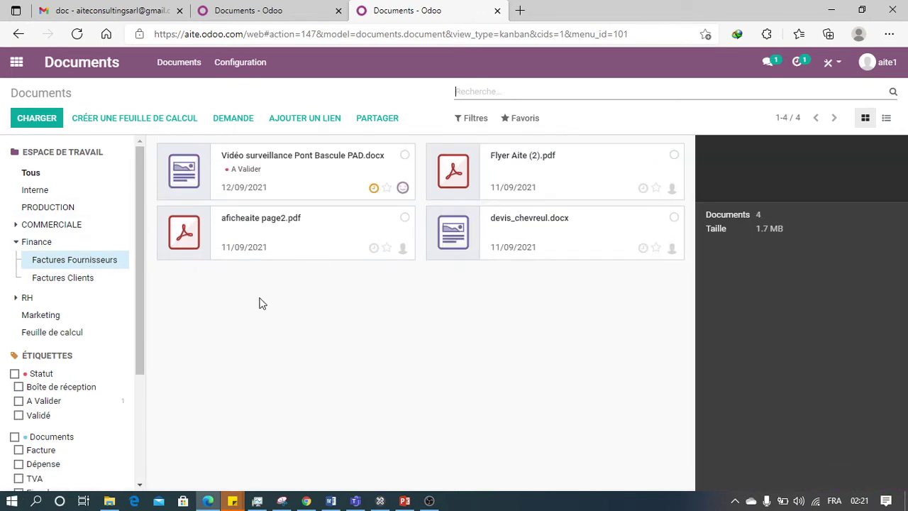
click(559, 231)
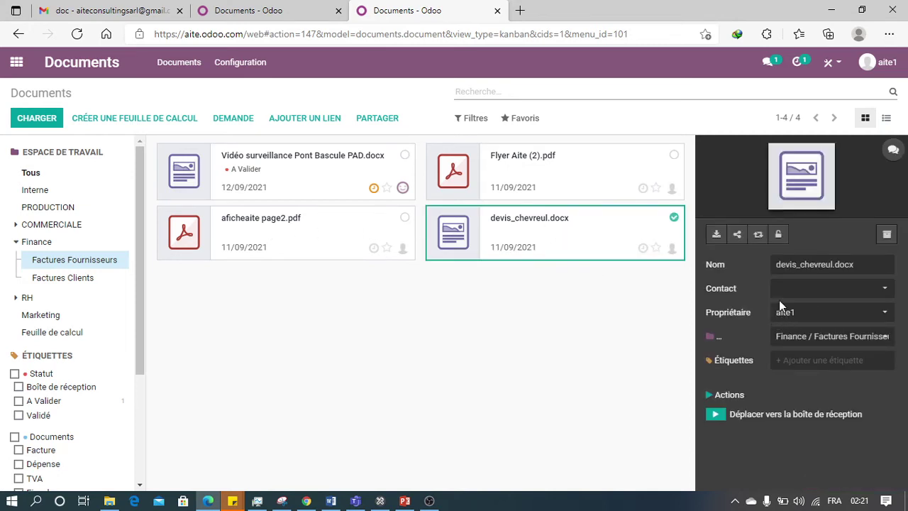
click(794, 292)
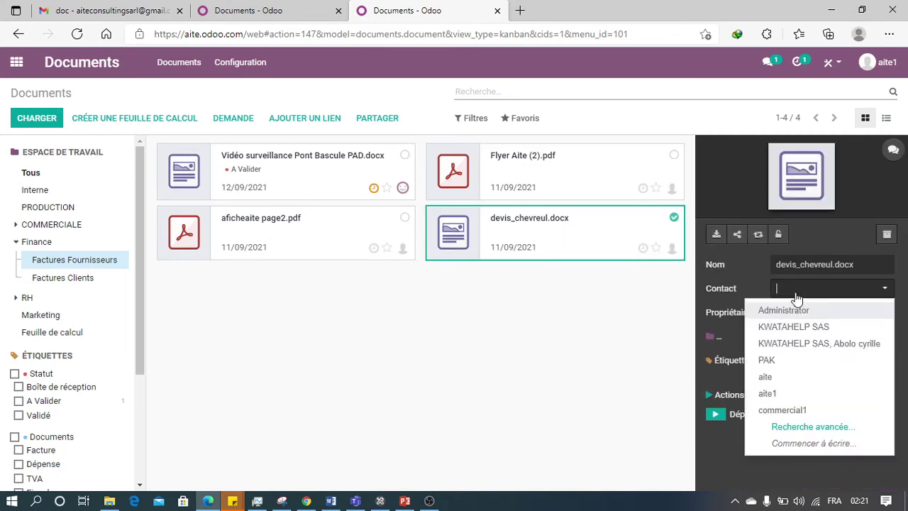
click(761, 363)
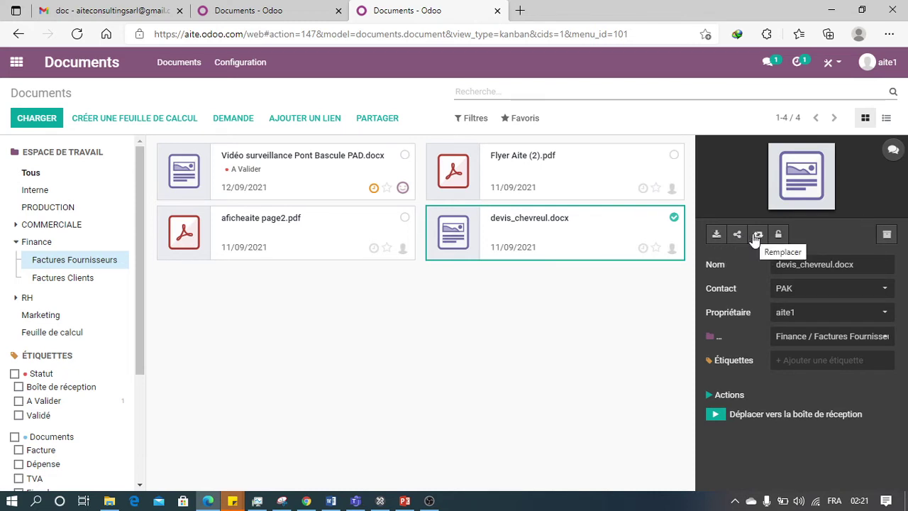
Generate a share link for devis_chevreul.docx, copy its URL and close the sharing window
click(738, 236)
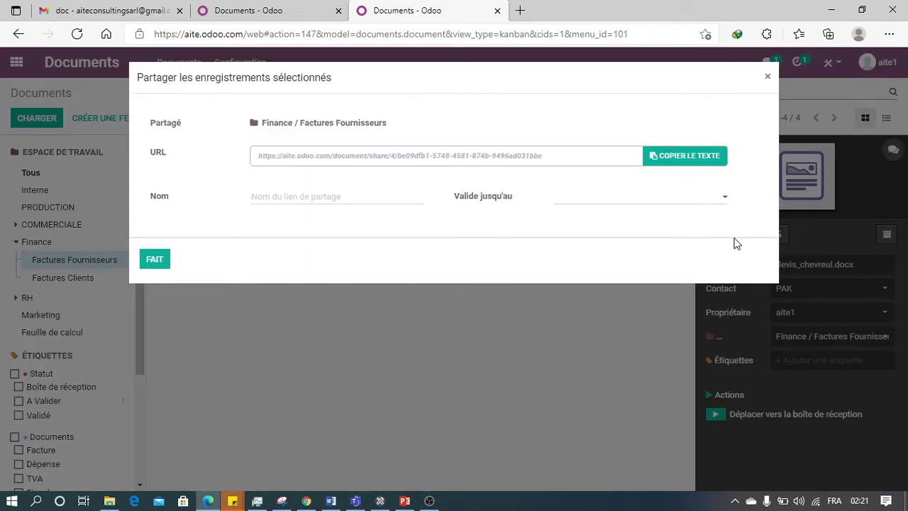
click(665, 158)
click(768, 79)
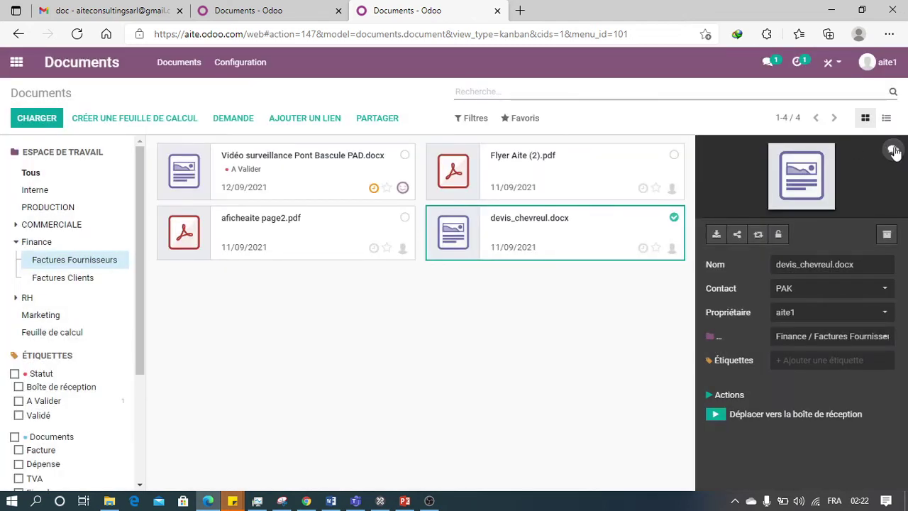
Review the message and activity history of devis_chevreul.docx and of Vidéo surveillance Pont Bascule PAD.docx
click(894, 151)
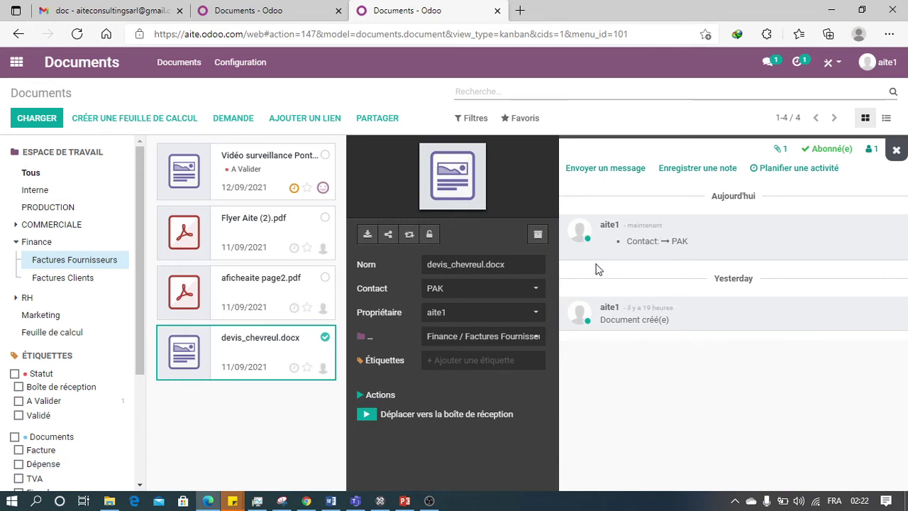
click(261, 159)
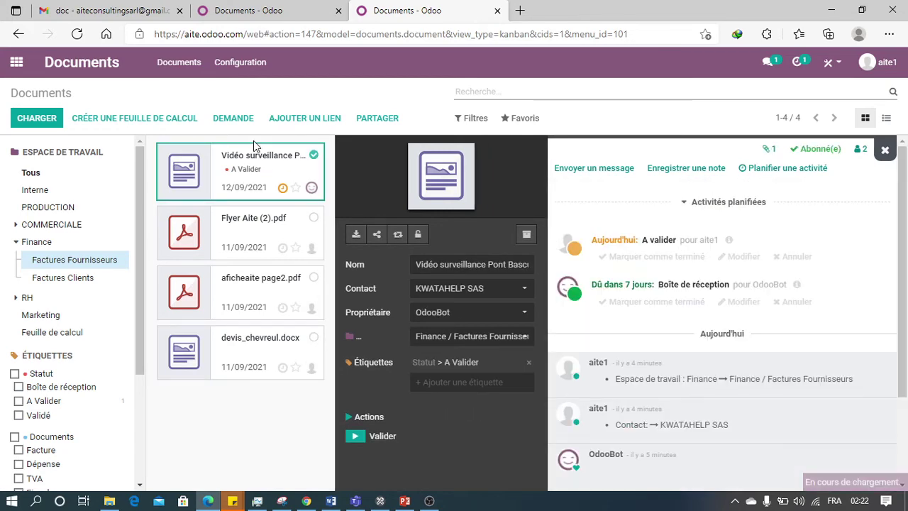
scroll(816, 300, down, 3)
scroll(772, 307, up, 1)
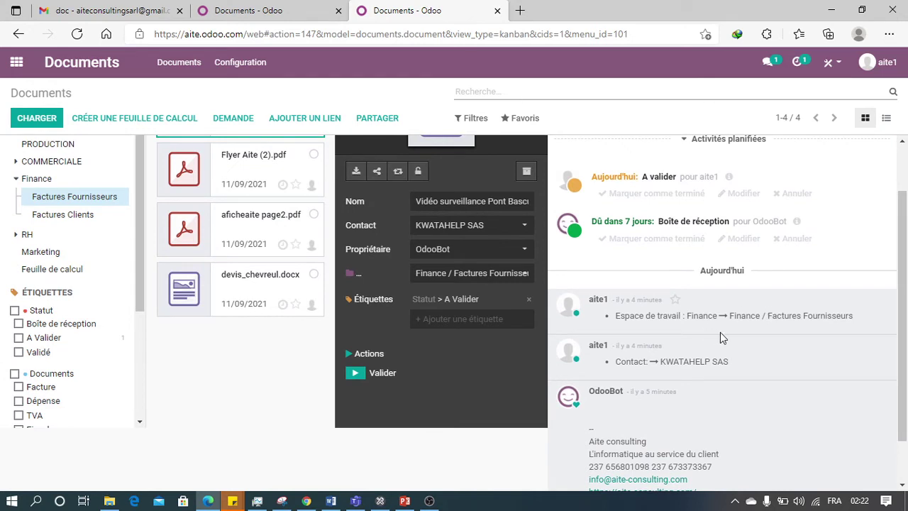
scroll(660, 407, down, 1)
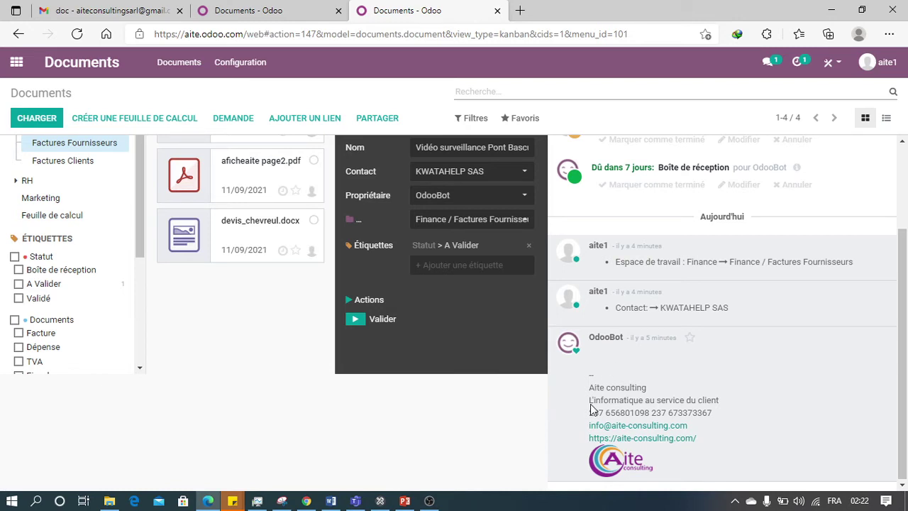
scroll(607, 377, up, 1)
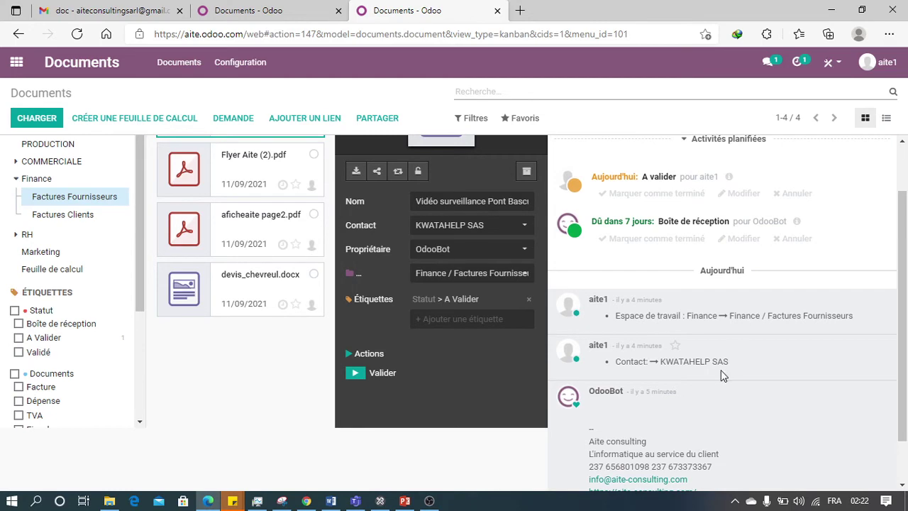
scroll(616, 319, up, 1)
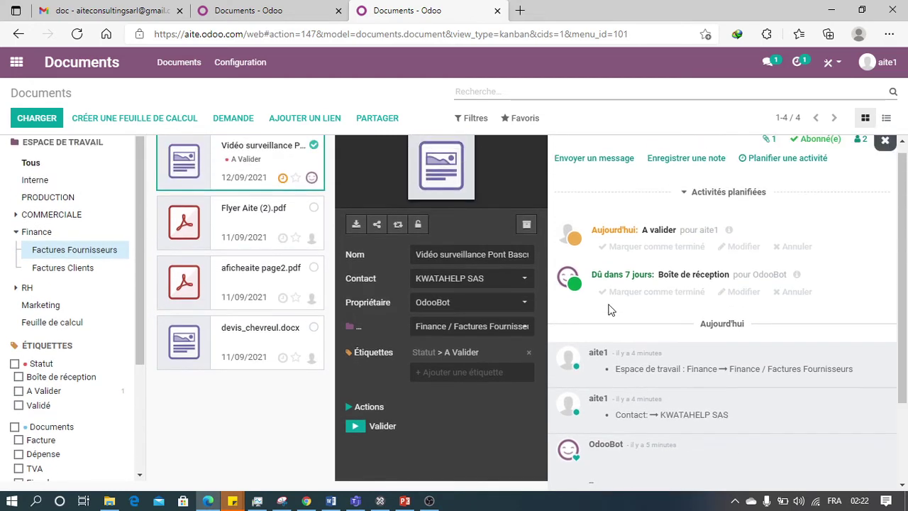
scroll(641, 335, down, 1)
scroll(642, 338, up, 1)
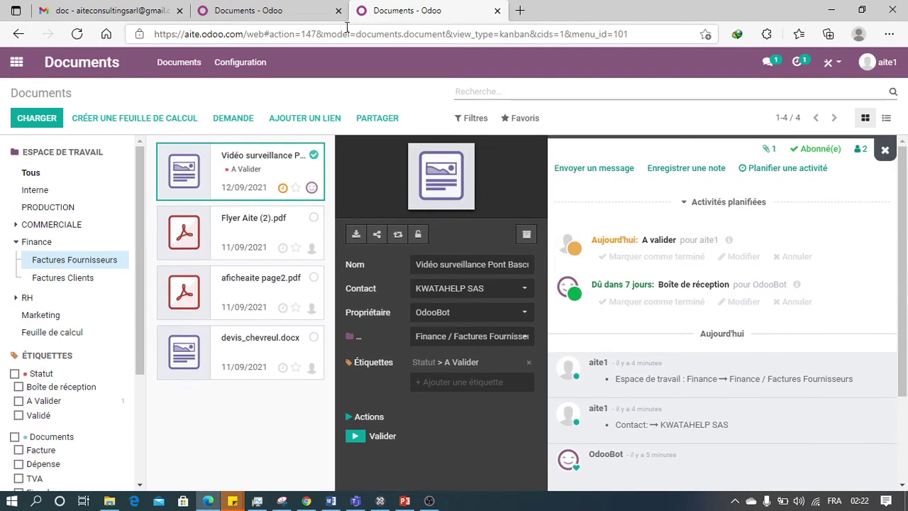
Show the Factures Clients workspace and look through its available tag filters
click(57, 283)
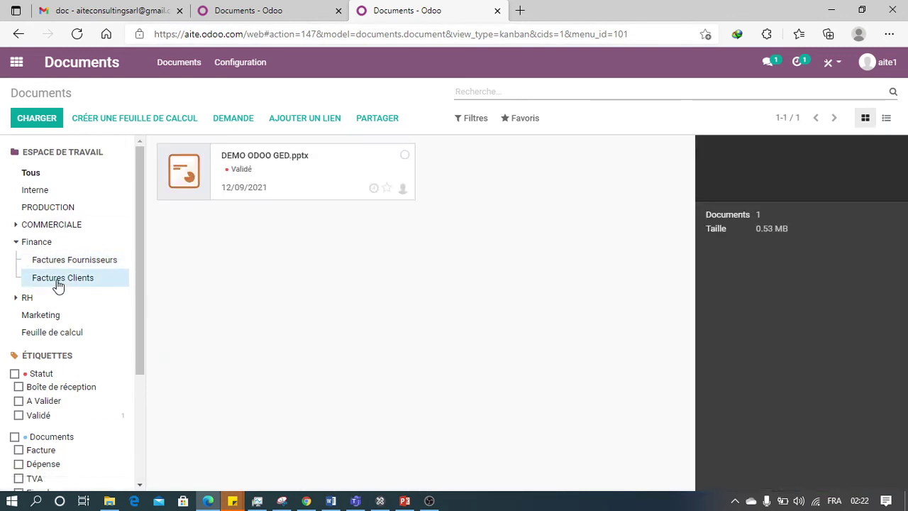
scroll(49, 383, down, 3)
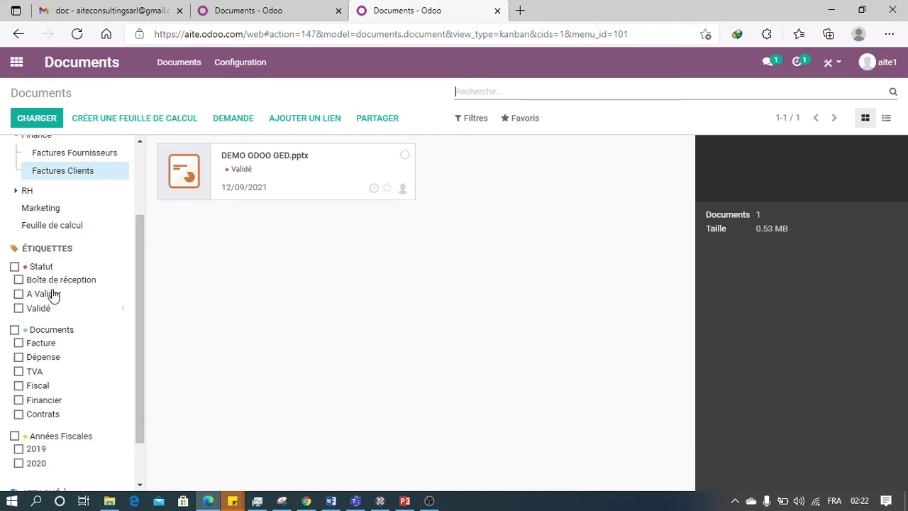
scroll(73, 363, down, 1)
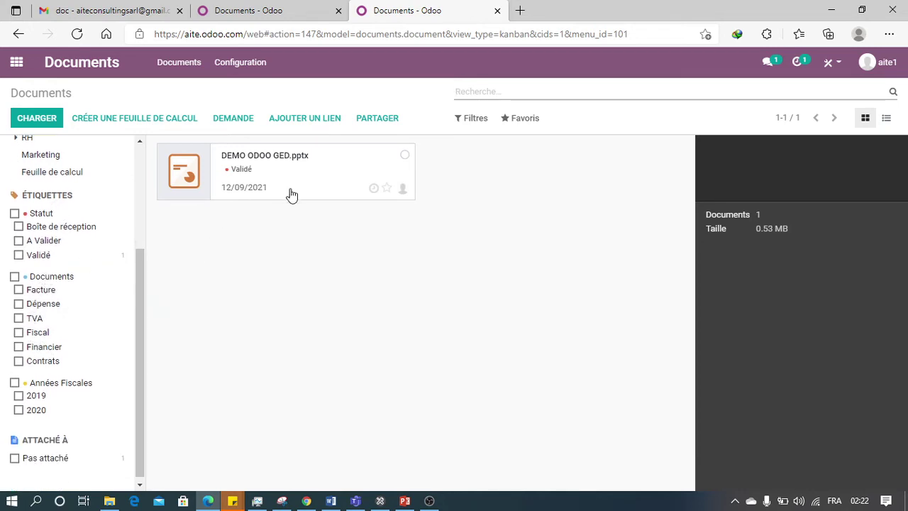
scroll(108, 348, up, 1)
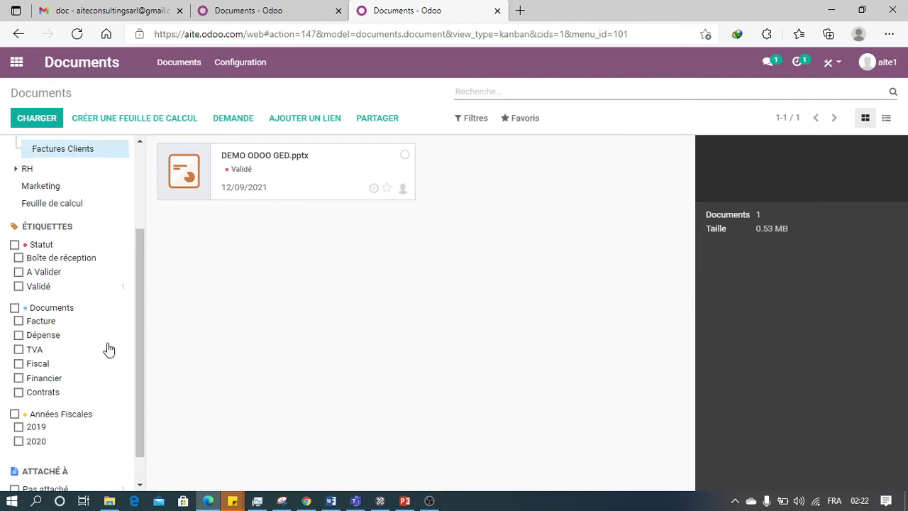
scroll(109, 349, up, 2)
Show the documents of all workspaces and look through the complete list
click(58, 179)
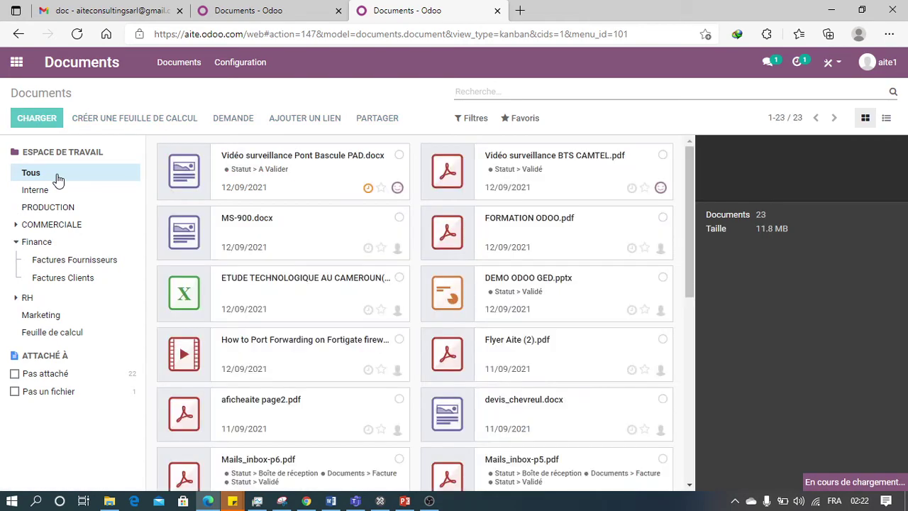
scroll(350, 371, down, 2)
scroll(357, 403, down, 1)
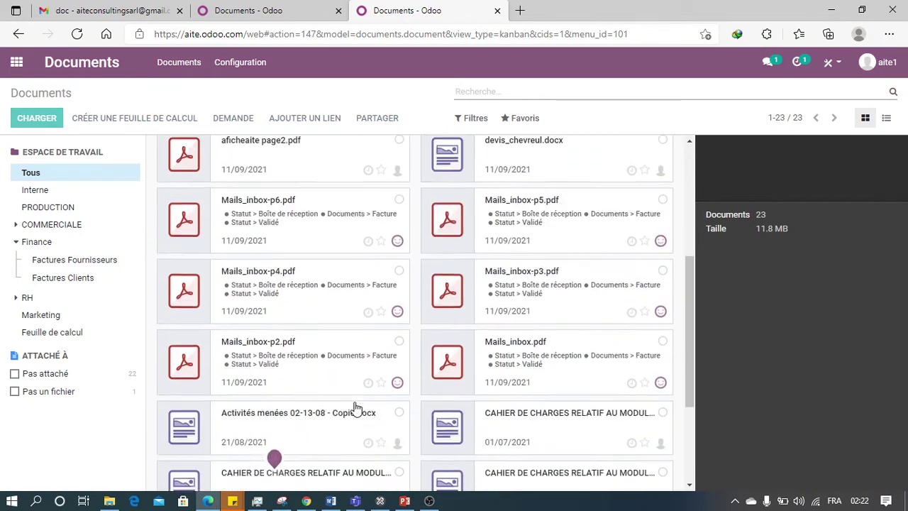
scroll(357, 408, down, 2)
scroll(397, 318, up, 4)
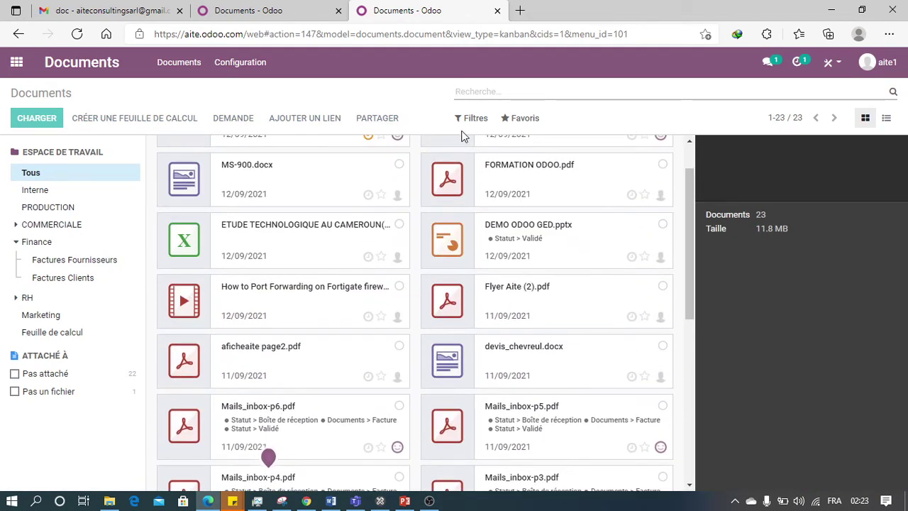
Filter the complete document list by PDF/Document and remove the filter again
click(469, 117)
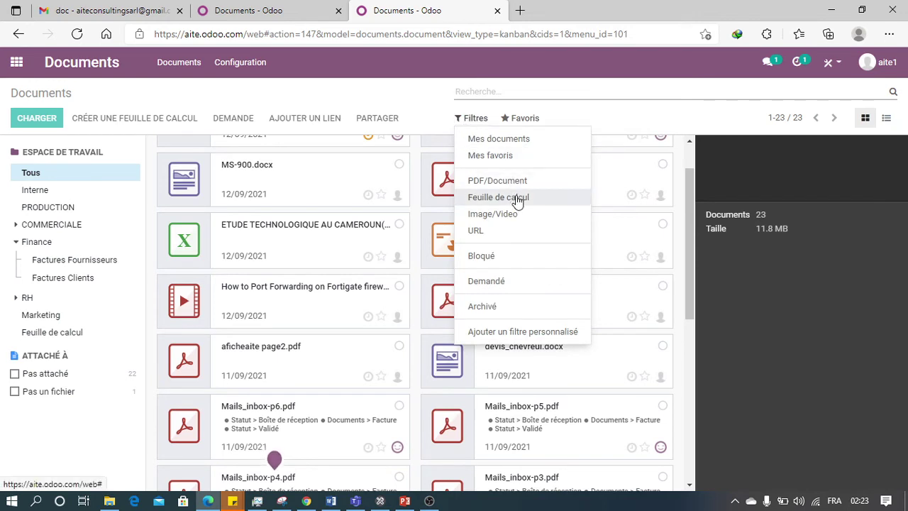
click(512, 182)
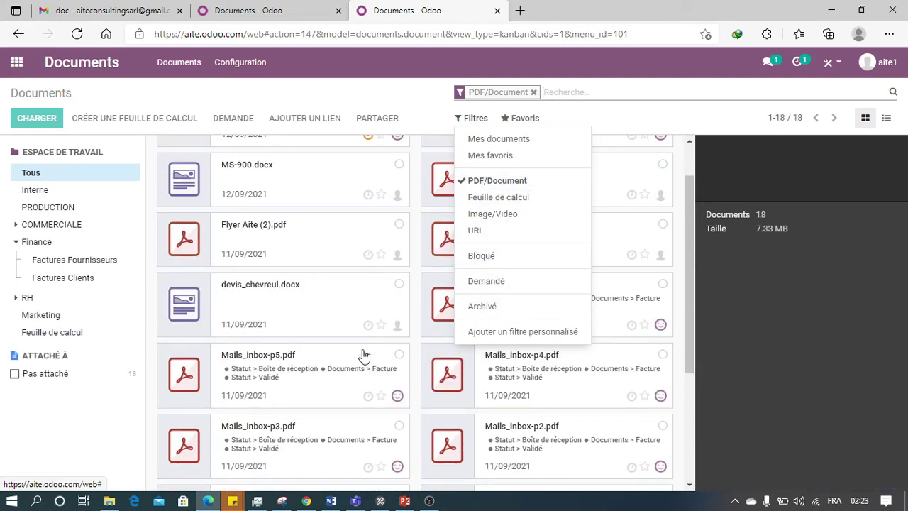
click(468, 180)
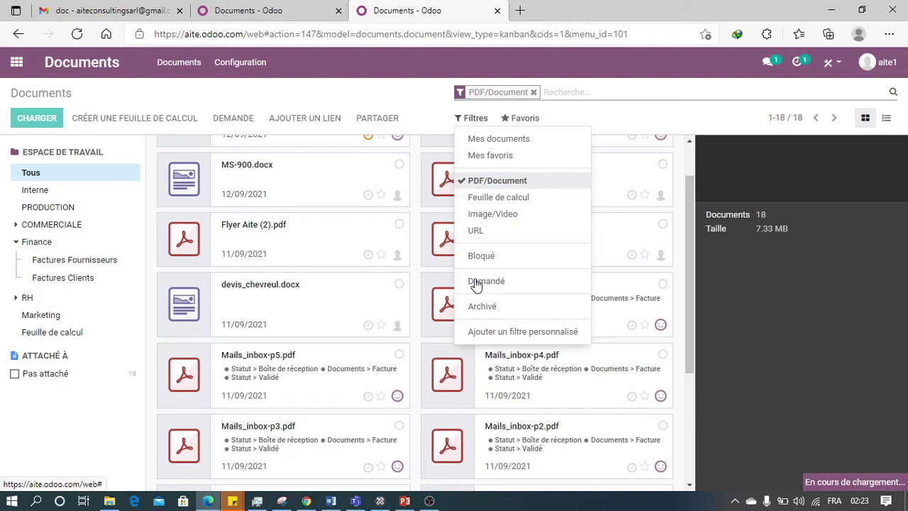
Archive the video "How to Port Forwarding on Fortigate firewall.mp4" from the complete document list
click(293, 308)
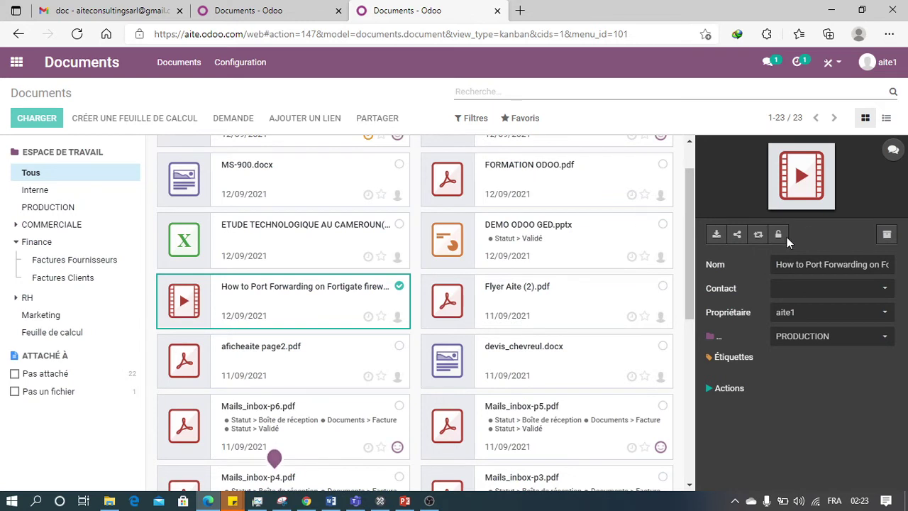
scroll(423, 229, up, 1)
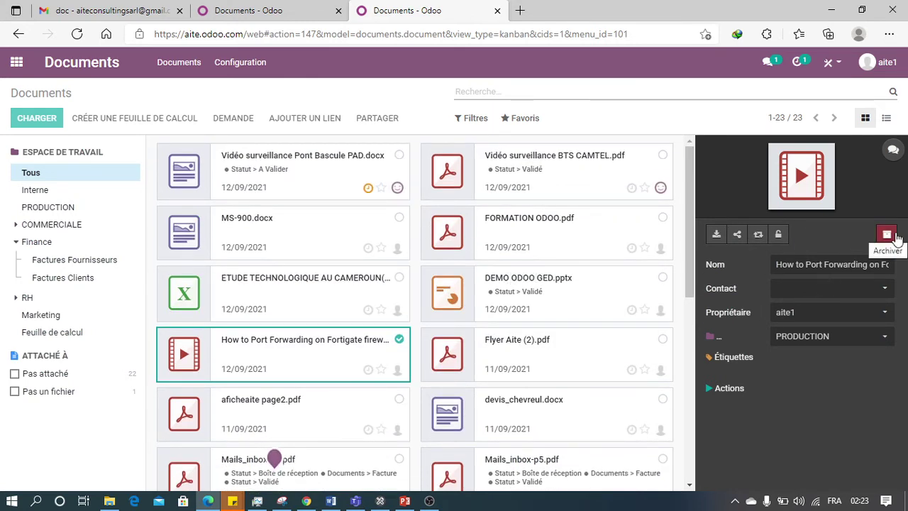
click(886, 234)
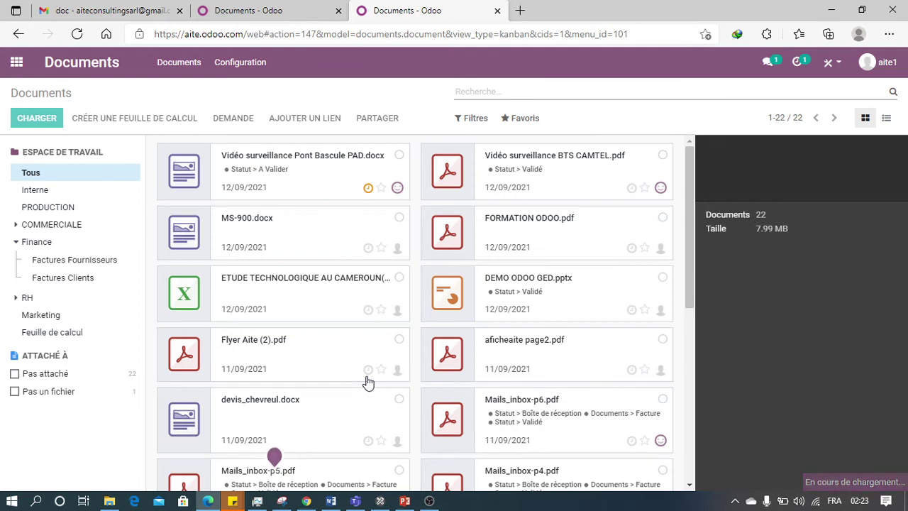
Filter the documents by Archivé and by Demandé, and look at the custom filter options
click(469, 119)
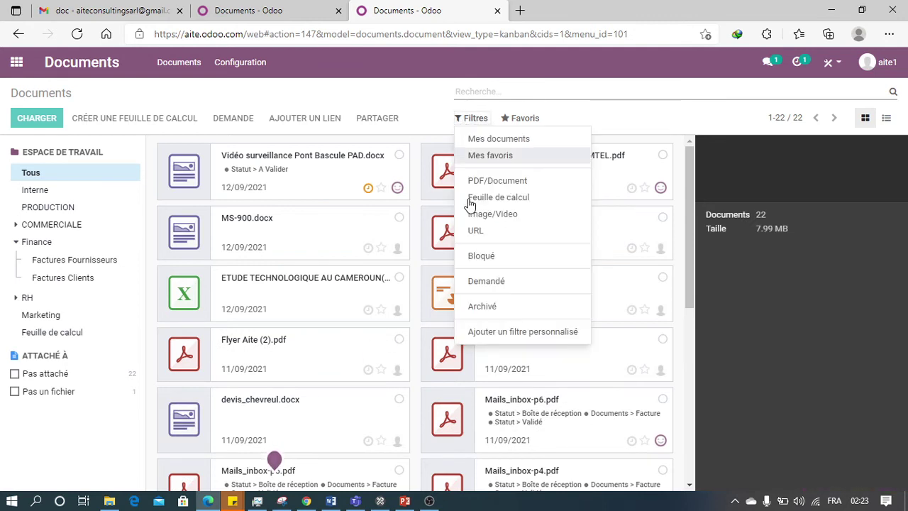
click(470, 309)
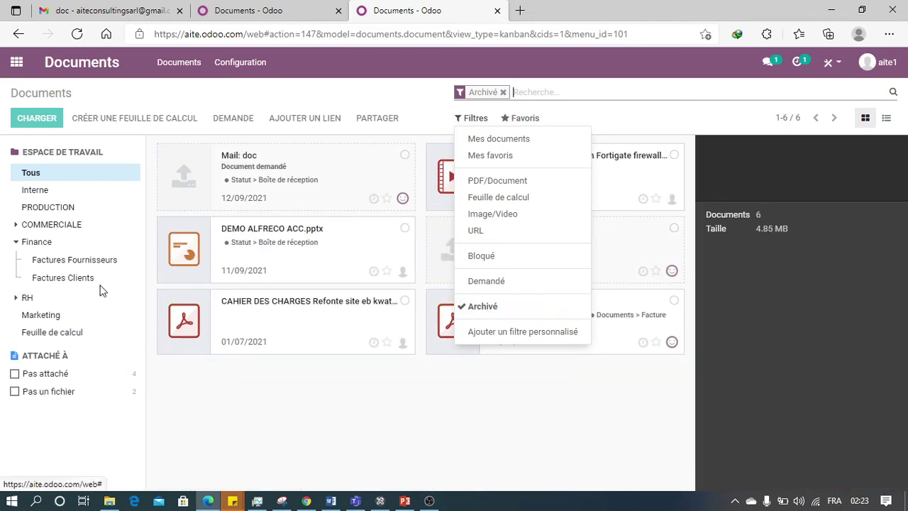
click(463, 282)
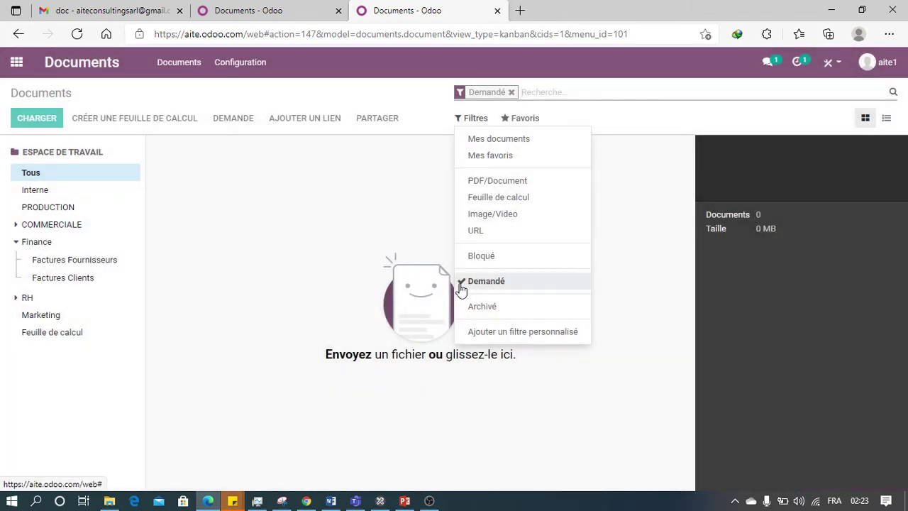
click(510, 334)
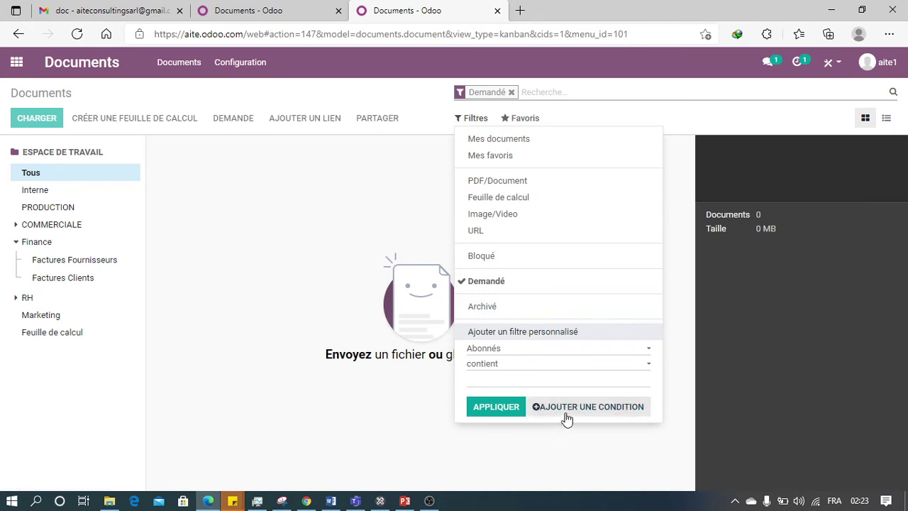
click(198, 294)
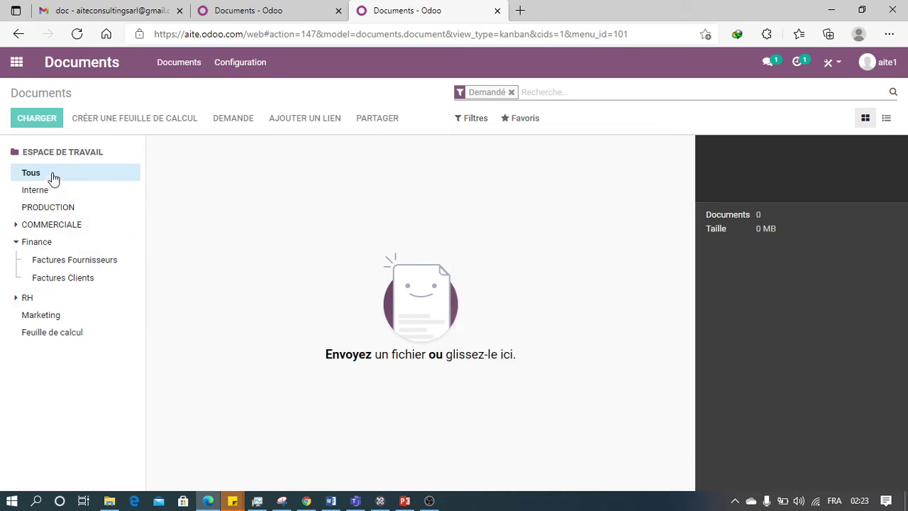
Remove the Demandé filter and look through the complete document list
click(510, 92)
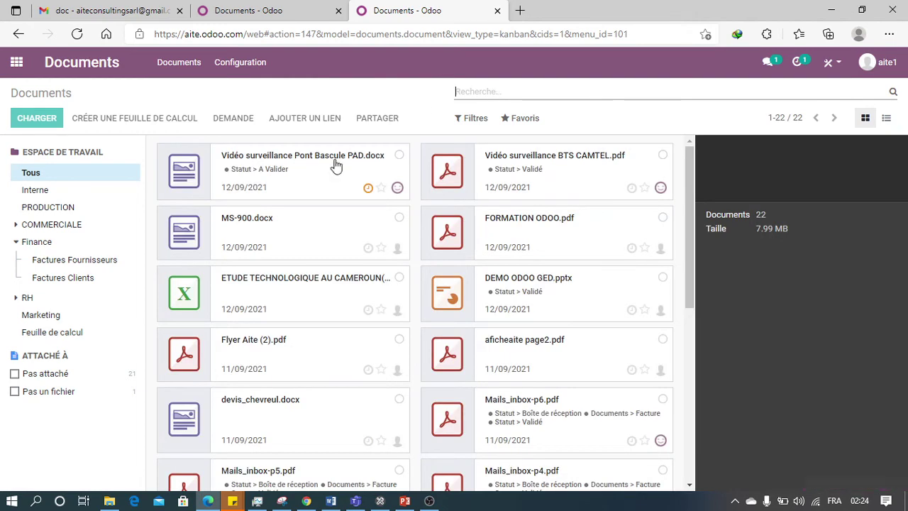
scroll(351, 331, down, 2)
scroll(381, 397, down, 5)
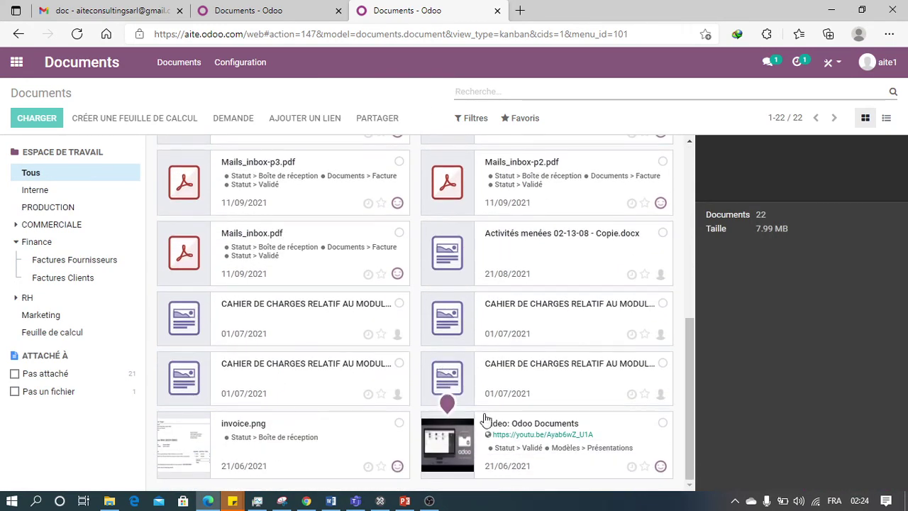
scroll(508, 430, up, 6)
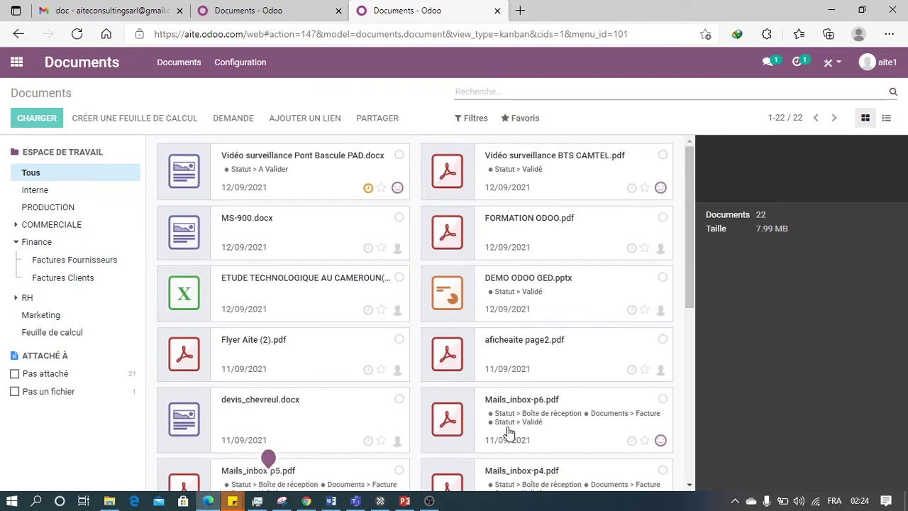
Filter the documents by Archivé and play the archived Fortigate firewall video in its preview, closing it again
click(469, 120)
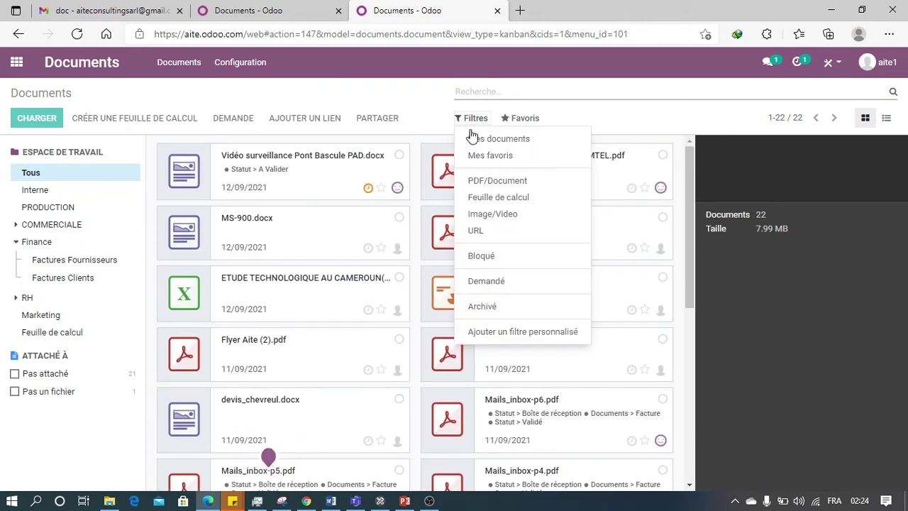
click(474, 309)
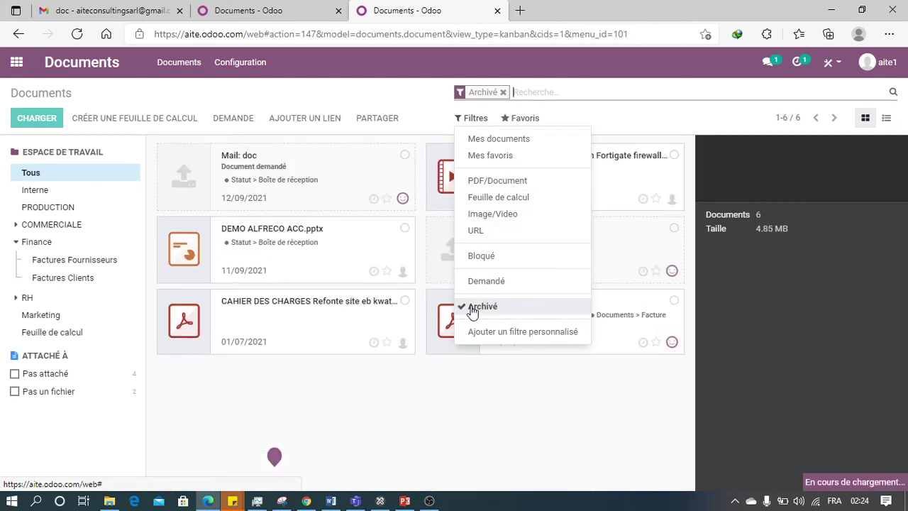
click(398, 405)
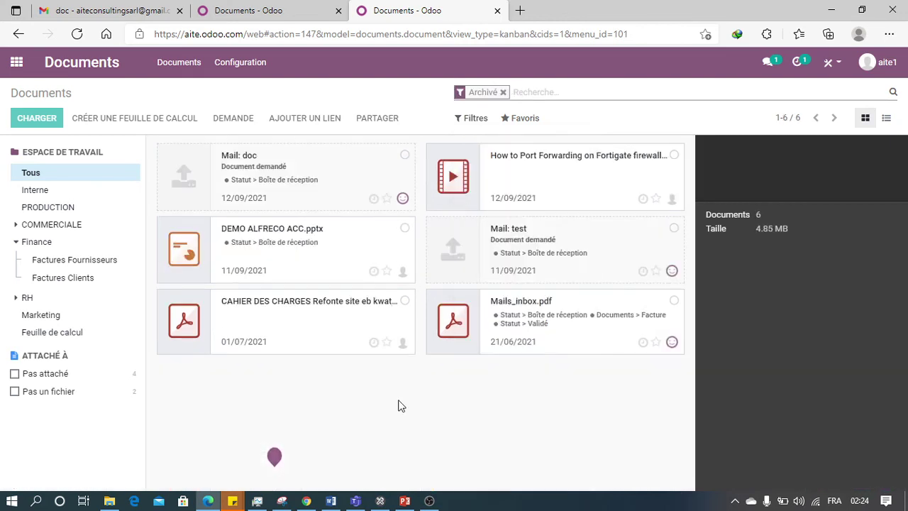
click(503, 188)
click(795, 177)
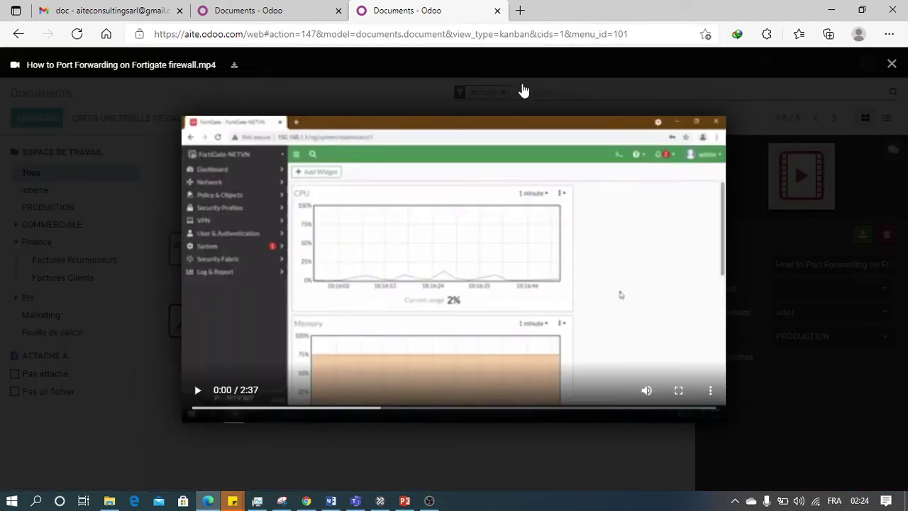
click(198, 392)
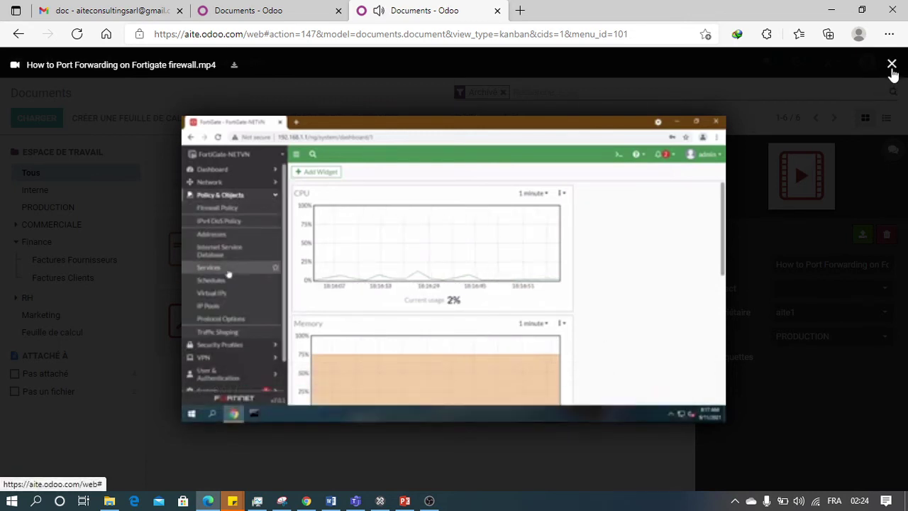
click(891, 65)
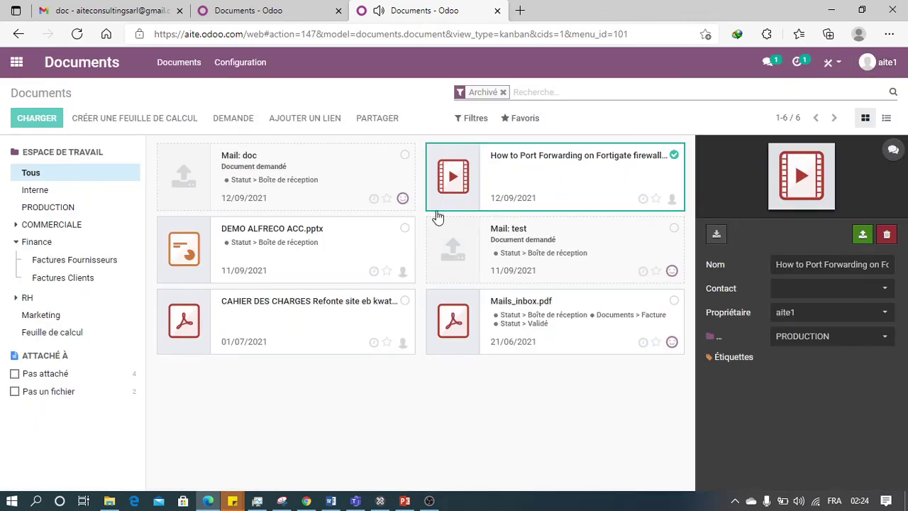
View the details of the archived DEMO ALFRECO ACC.pptx and reopen the Documents app from the home screen
click(298, 243)
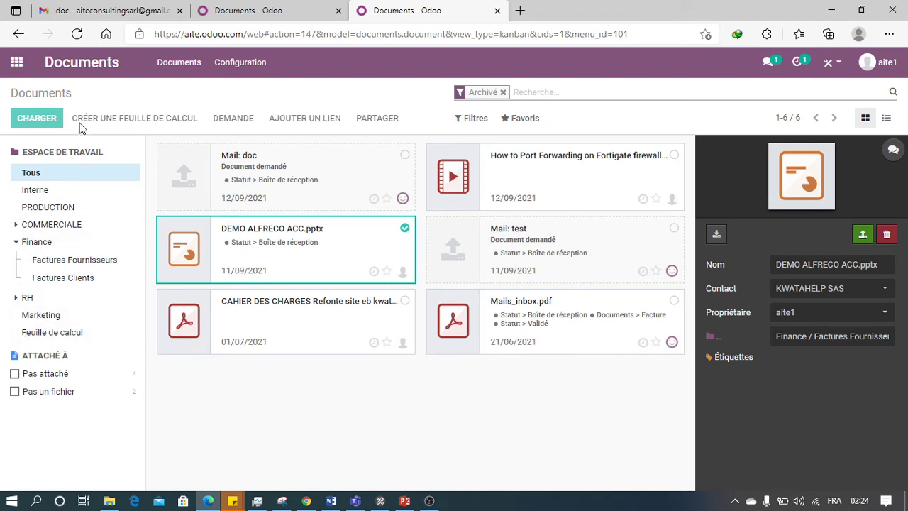
click(17, 62)
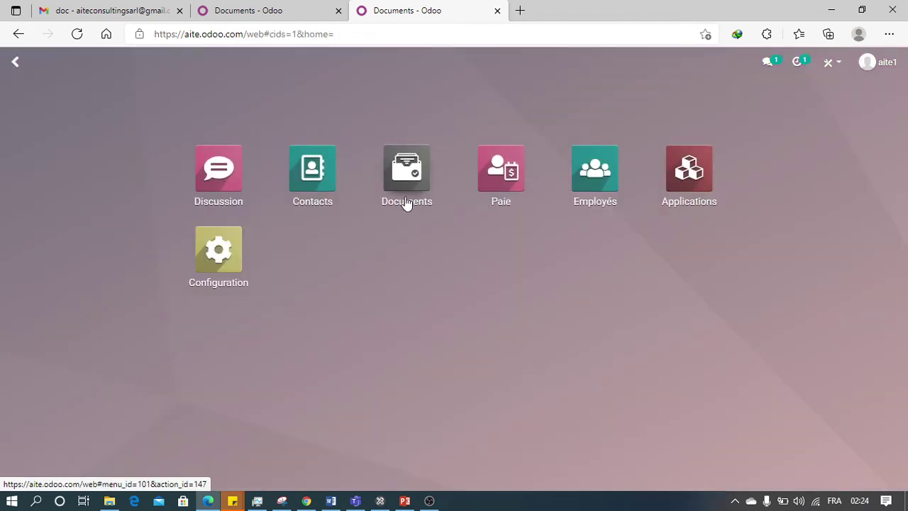
click(406, 186)
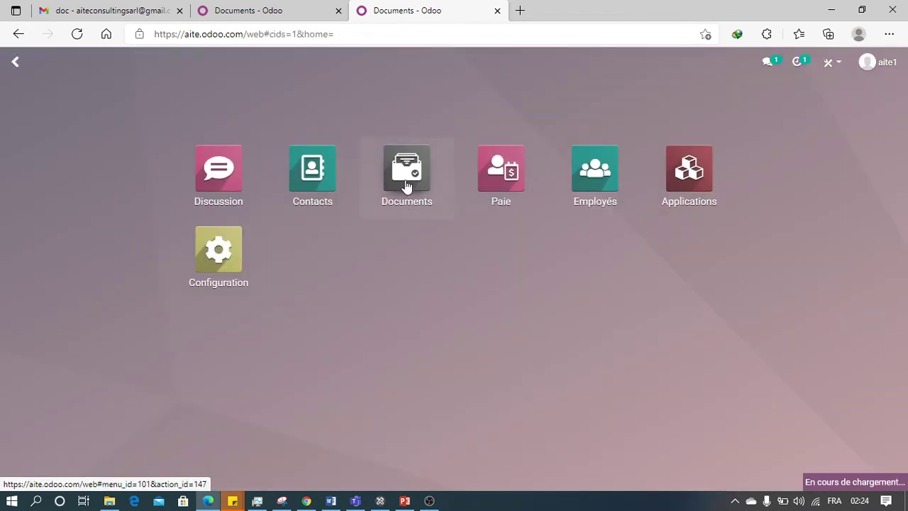
View the "C'est quoi la GED ?" slide in PowerPoint, and return to Odoo to show the catalogue of installable applications
click(403, 502)
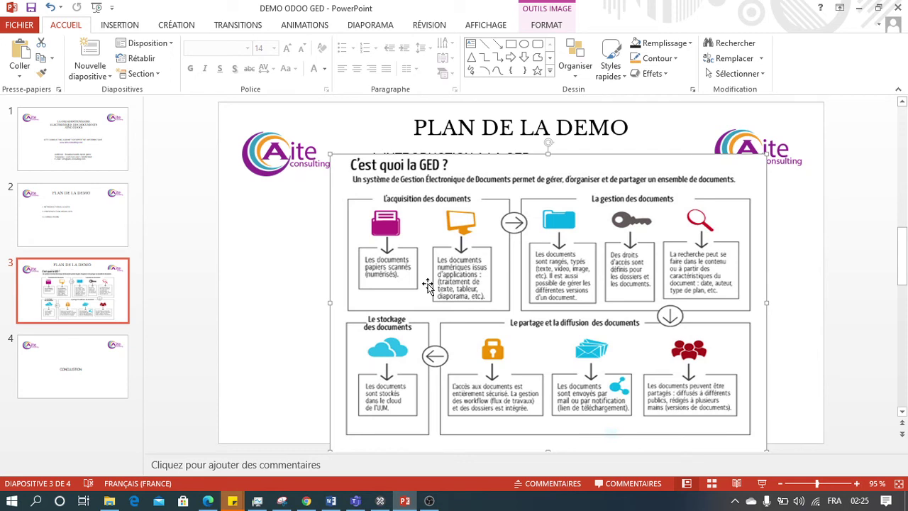
click(206, 500)
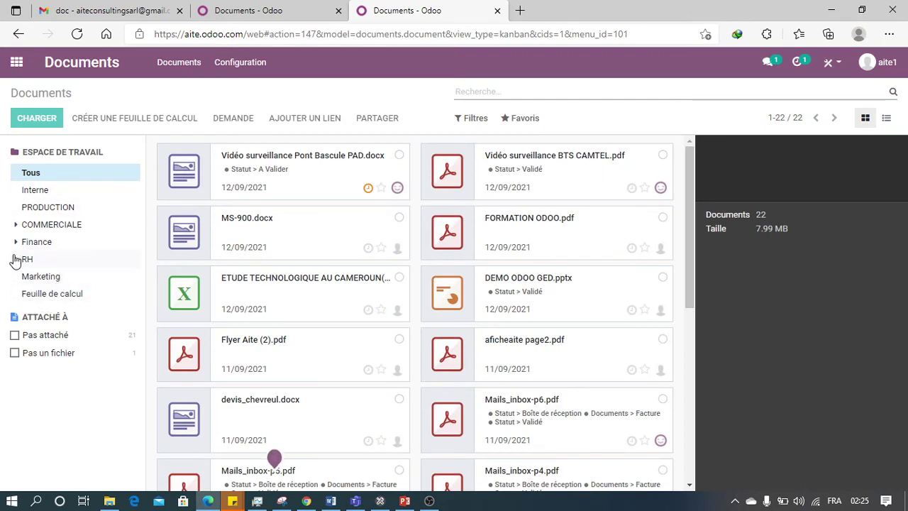
click(9, 65)
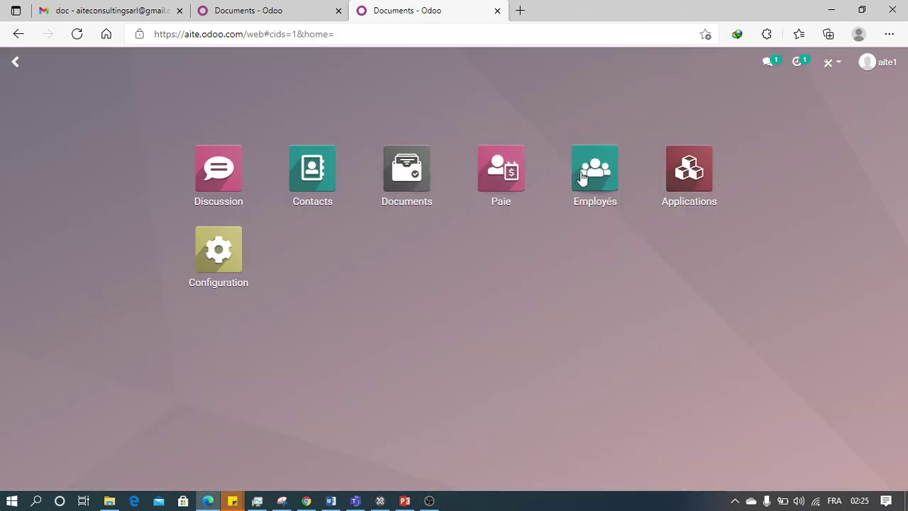
click(679, 186)
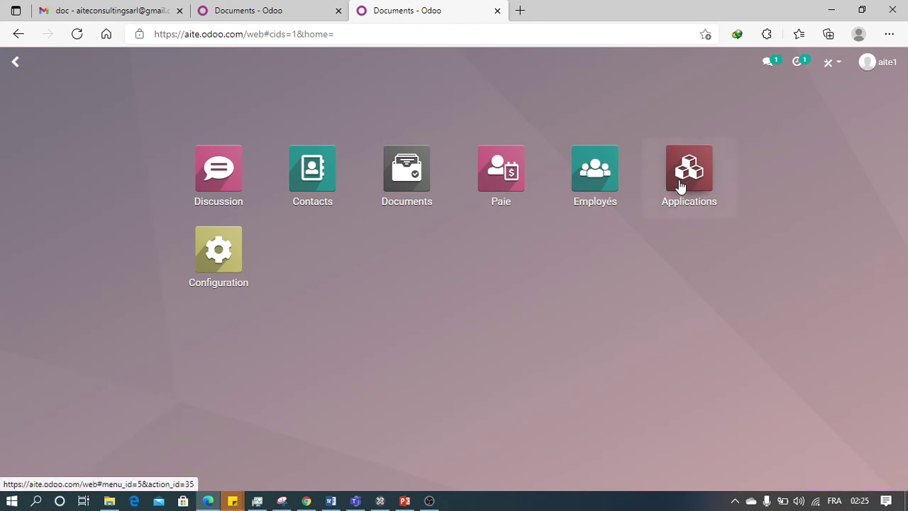
click(12, 68)
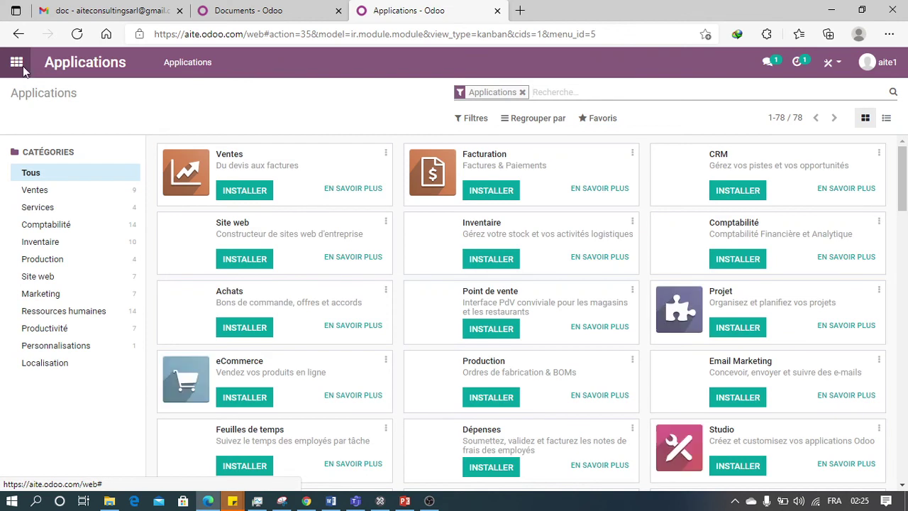
Open the Odoo configuration and review the Paie settings and the Documents file-centralisation settings, including the payroll workspace choices
click(23, 66)
click(213, 246)
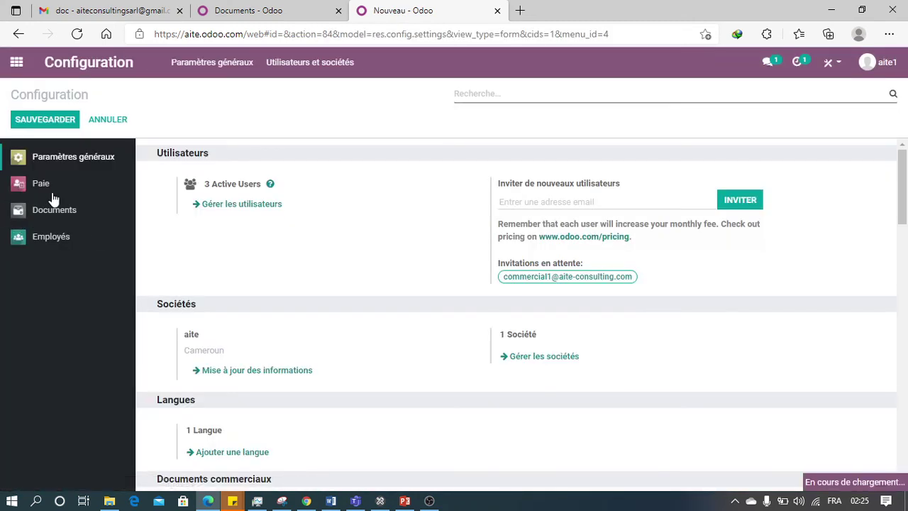
click(50, 190)
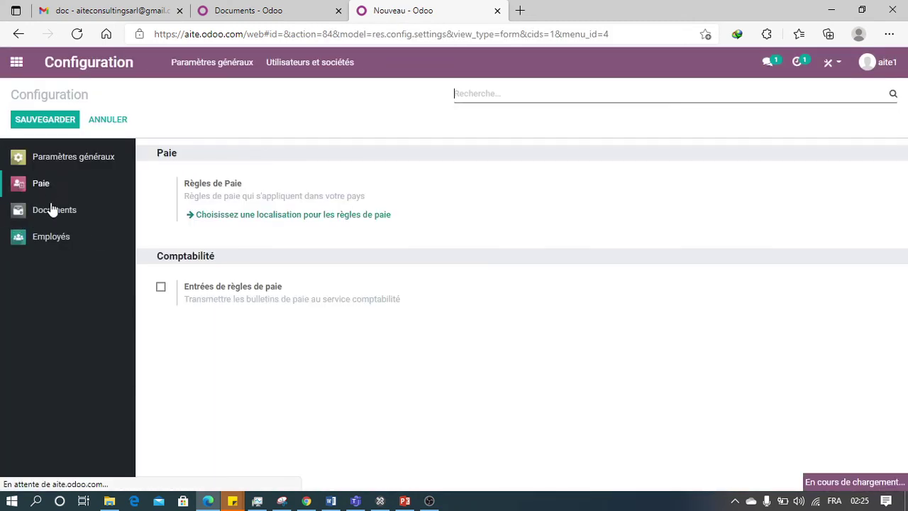
click(61, 216)
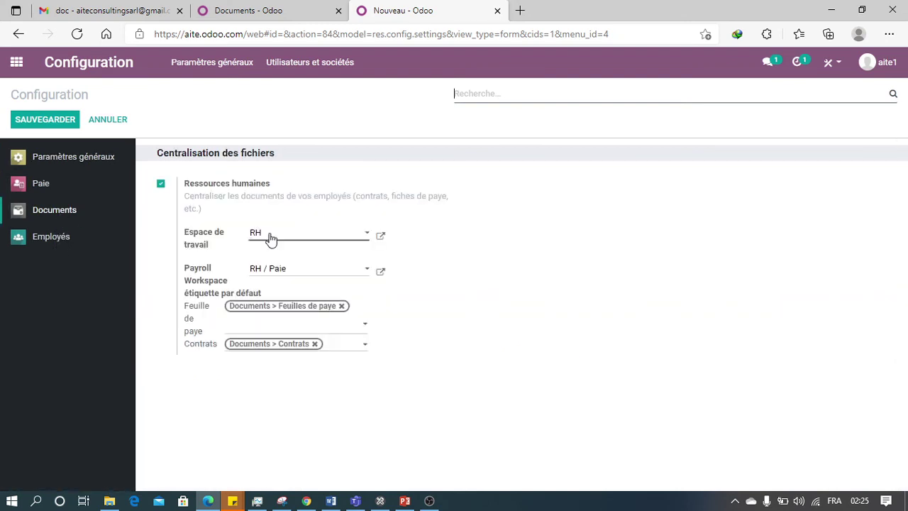
click(292, 275)
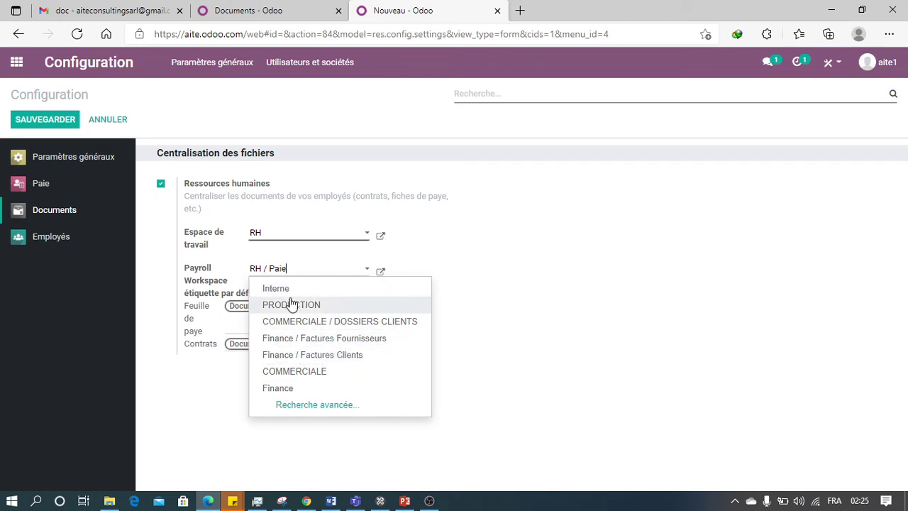
click(164, 255)
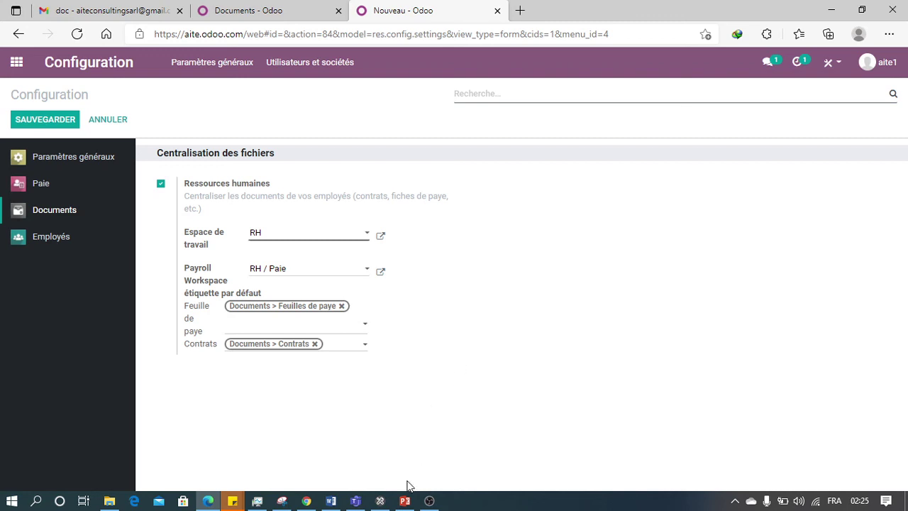
Switch to the DEMO ODOO GED presentation in PowerPoint to review the GED diagram, and return to Odoo
mouse_move(405, 497)
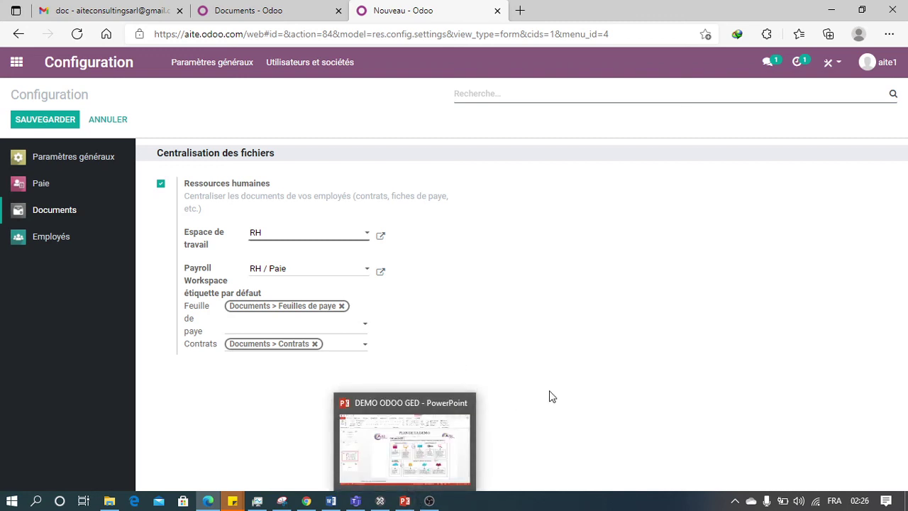
click(405, 500)
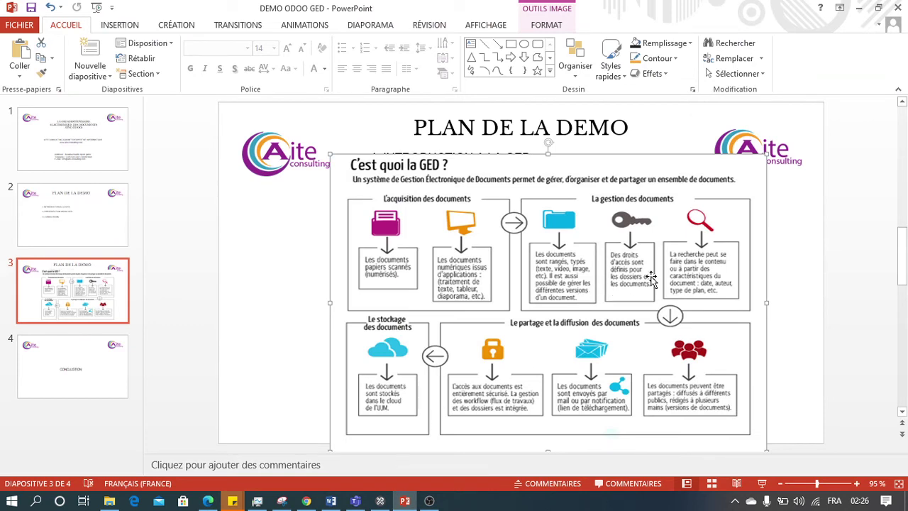
click(206, 502)
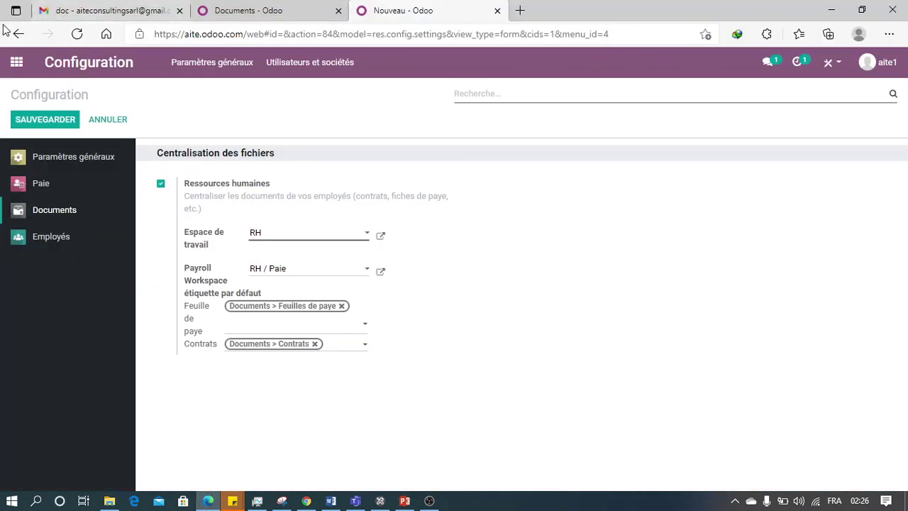
Open the Paie app to show its employee list and switch back to the GED diagram slide in PowerPoint
click(15, 62)
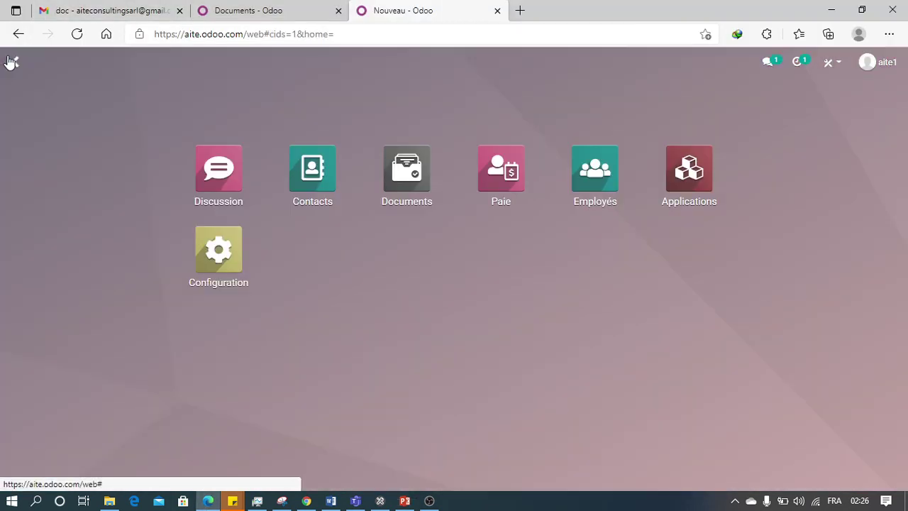
click(503, 177)
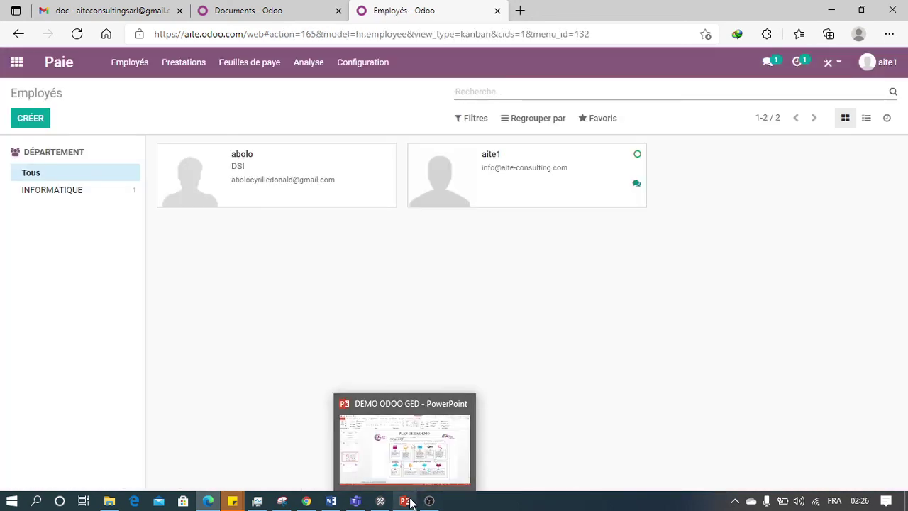
click(404, 501)
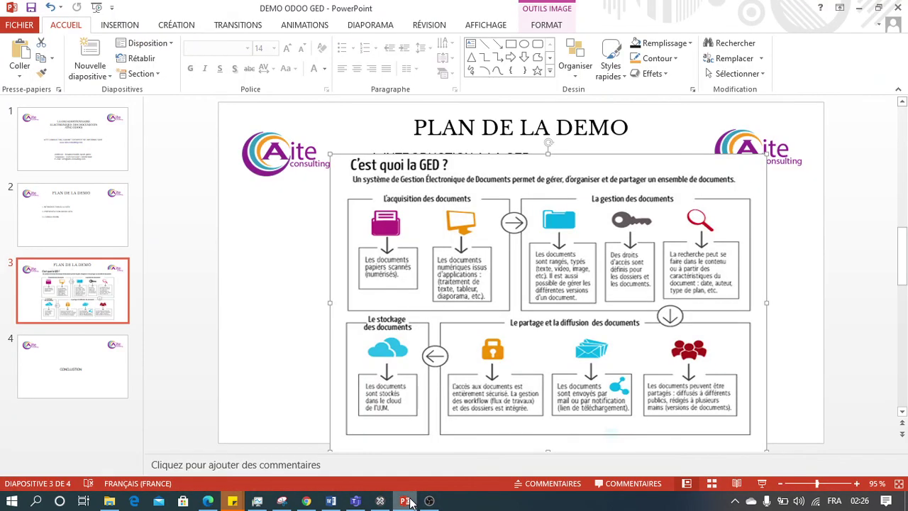